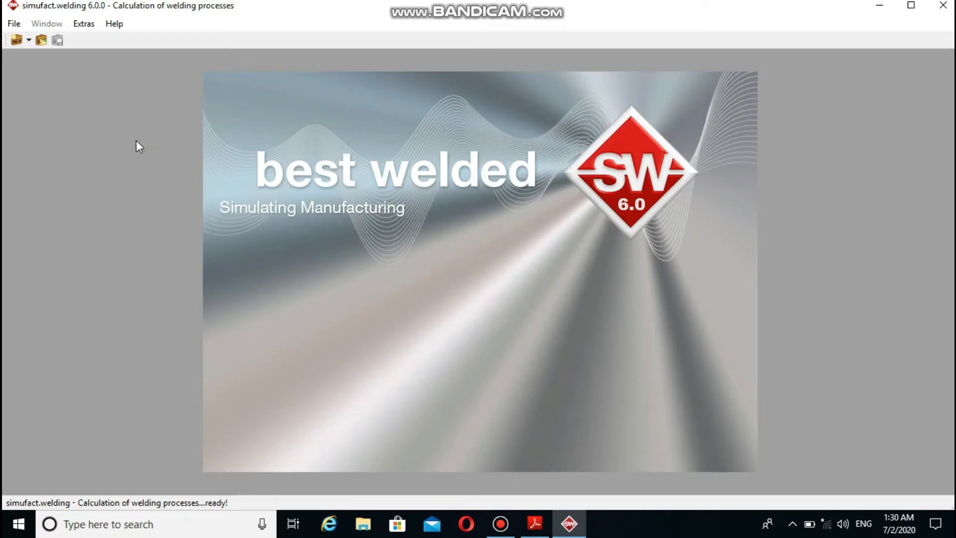
Create a new project named LMD in the default Desktop folder.
{"action": "left_click", "coordinate": [21, 24]}
{"action": "left_click", "coordinate": [24, 25]}
{"action": "left_click", "coordinate": [18, 26]}
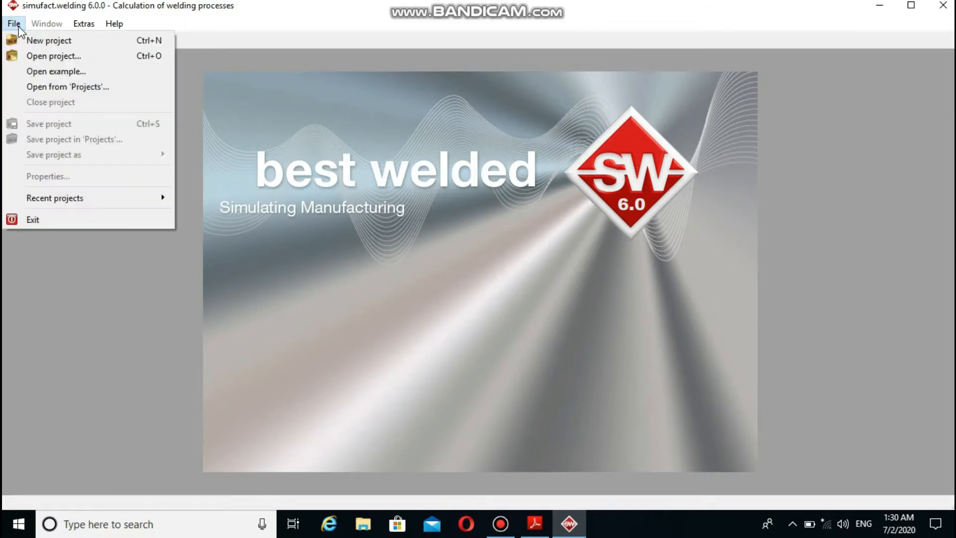
{"action": "left_click", "coordinate": [30, 41]}
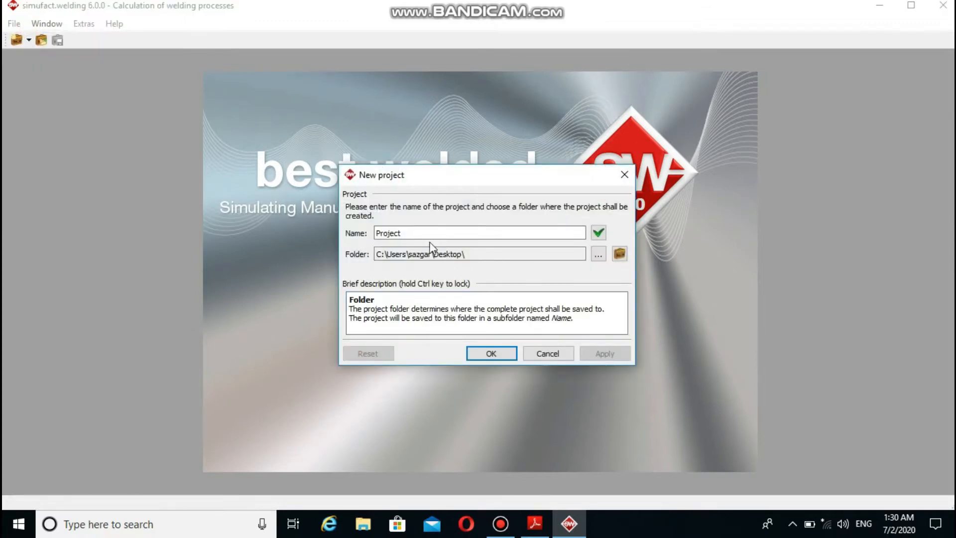
{"action": "left_click", "coordinate": [421, 234]}
{"action": "key", "text": "BackSpace"}
{"action": "key", "text": "BackSpace"}
{"action": "key", "text": "BackSpace"}
{"action": "key", "text": "BackSpace"}
{"action": "key", "text": "BackSpace"}
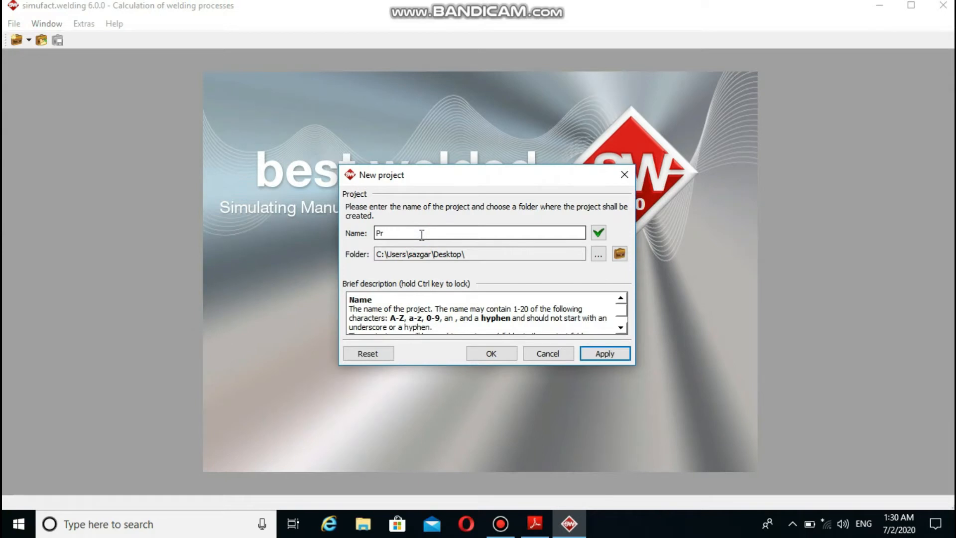
{"action": "key", "text": "BackSpace"}
{"action": "key", "text": "BackSpace"}
{"action": "type", "text": "LMD"}
{"action": "left_click", "coordinate": [482, 350]}
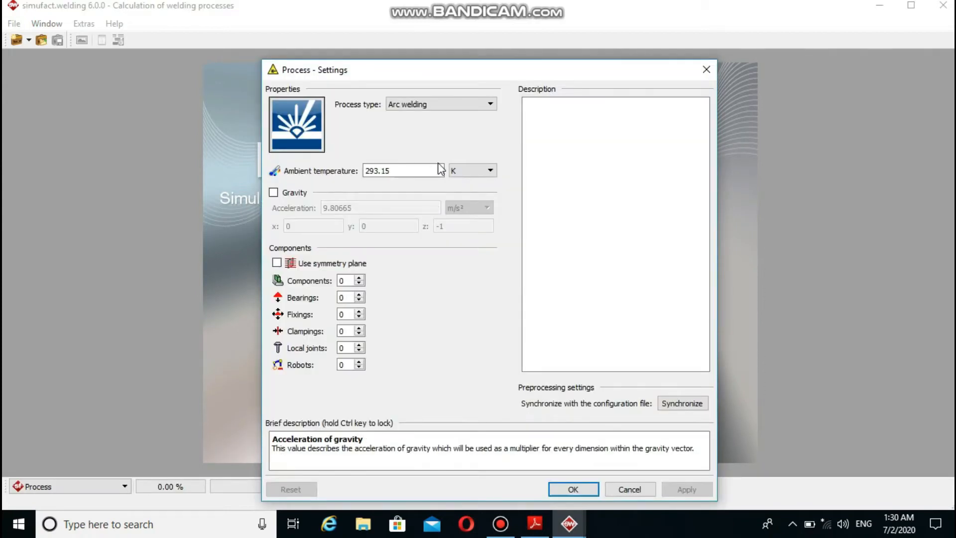
Set the process type to Laser beam welding and the ambient temperature unit to °C.
{"action": "left_click", "coordinate": [459, 103]}
{"action": "left_click", "coordinate": [455, 127]}
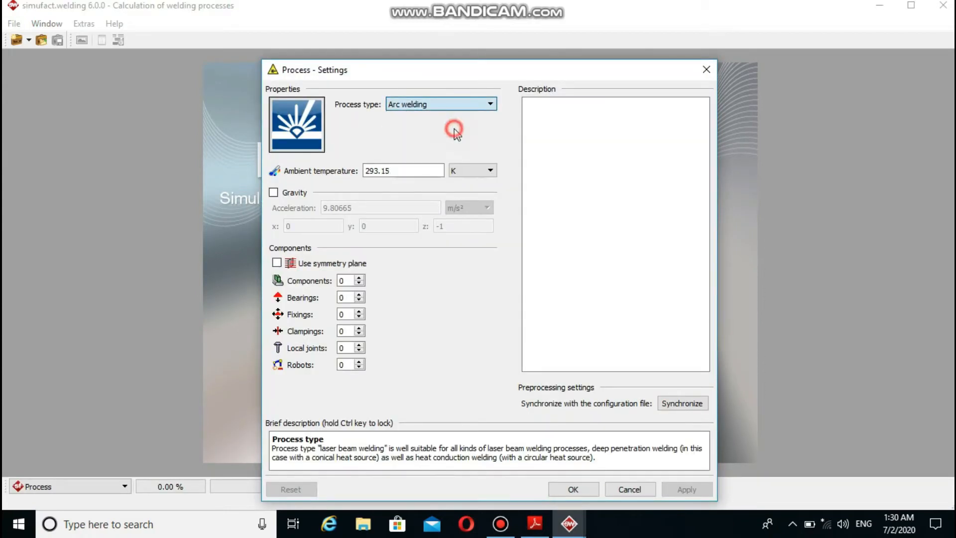
{"action": "left_click", "coordinate": [482, 171]}
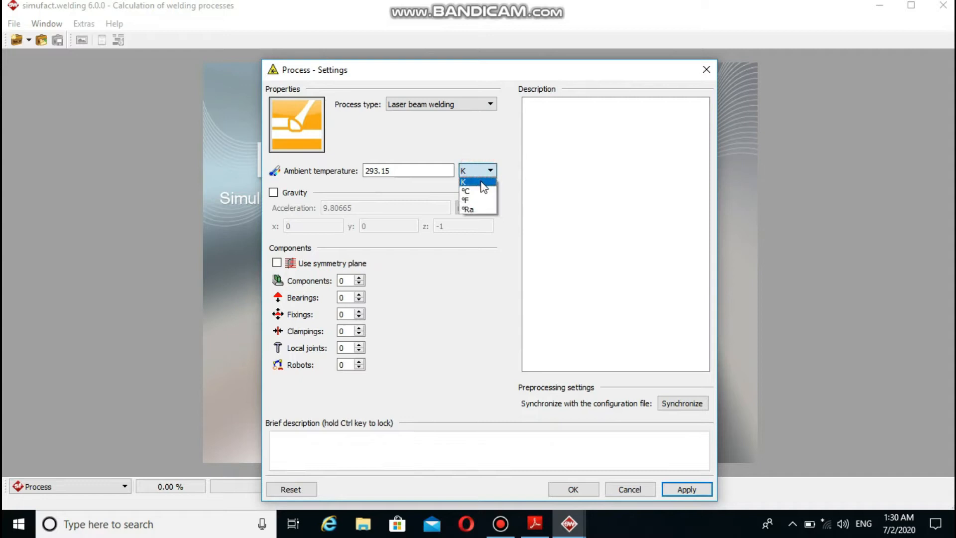
{"action": "left_click", "coordinate": [479, 192]}
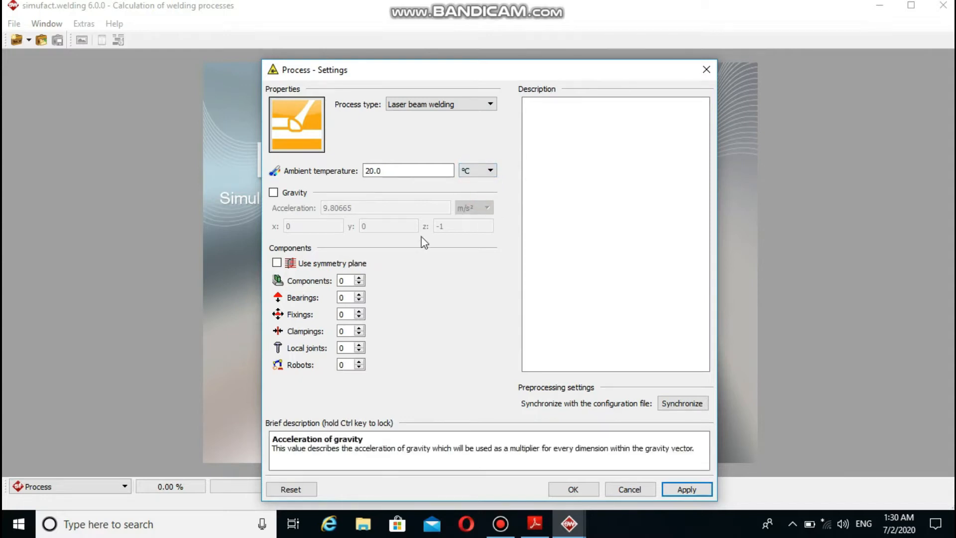
Define one component, one fixing and one robot for the process and accept the process settings.
{"action": "left_click", "coordinate": [359, 278]}
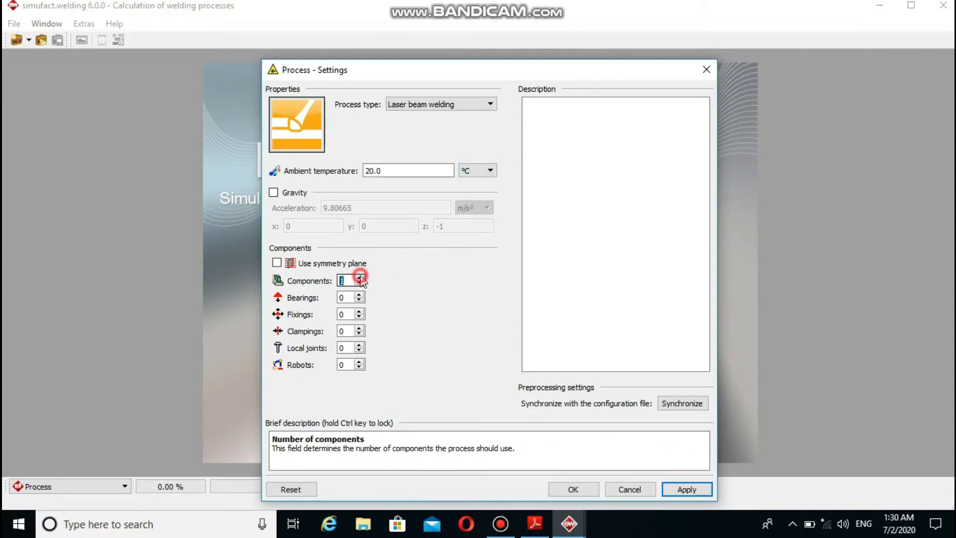
{"action": "left_click", "coordinate": [359, 312]}
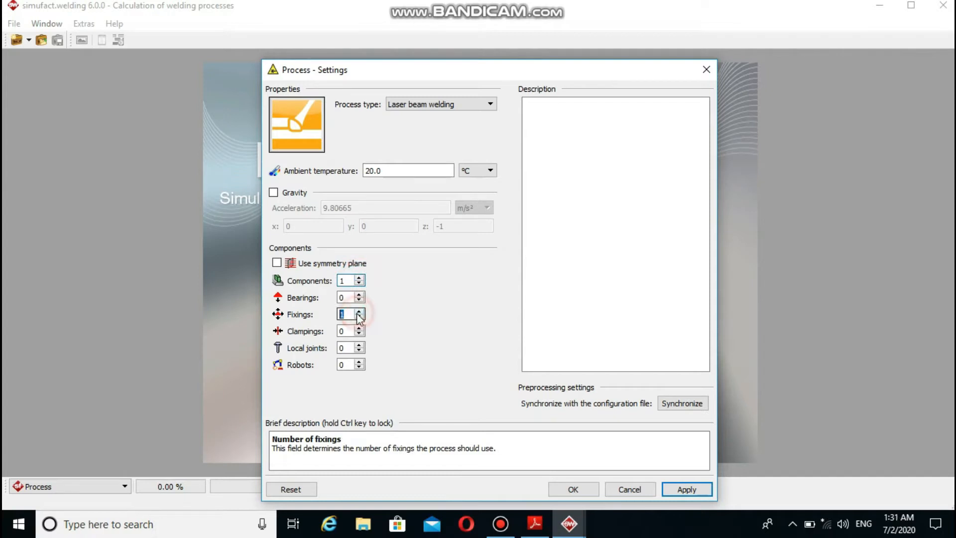
{"action": "left_click", "coordinate": [359, 362]}
{"action": "left_click", "coordinate": [579, 489]}
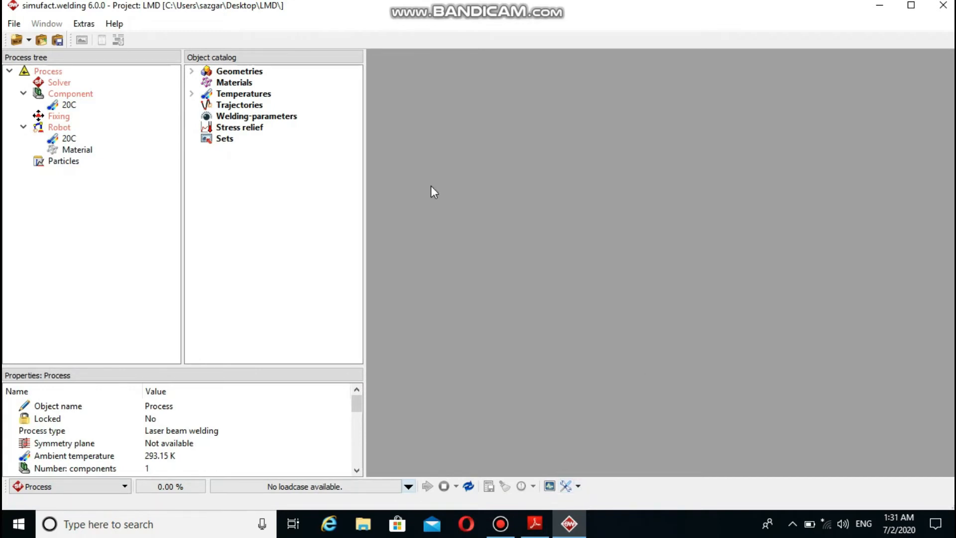
Import plate-mm_mm.bdf from the Tutorial LMD geometres folder with millimeter units and assign it to the component.
{"action": "right_click", "coordinate": [246, 73]}
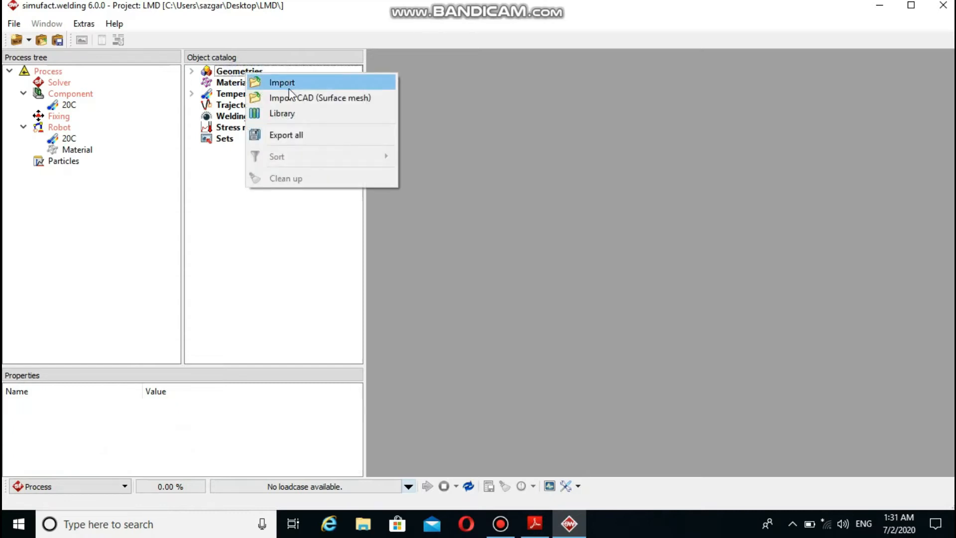
{"action": "left_click", "coordinate": [281, 85]}
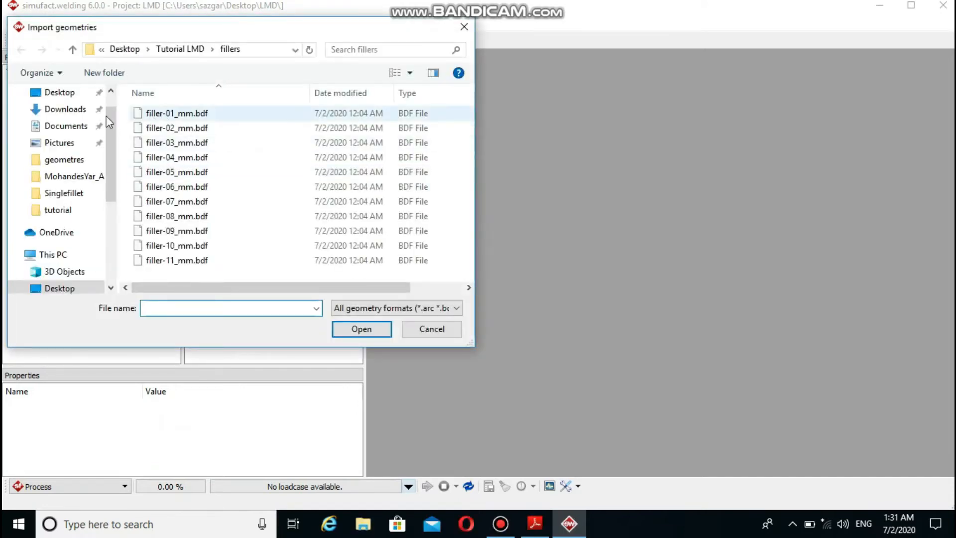
{"action": "left_click", "coordinate": [68, 288]}
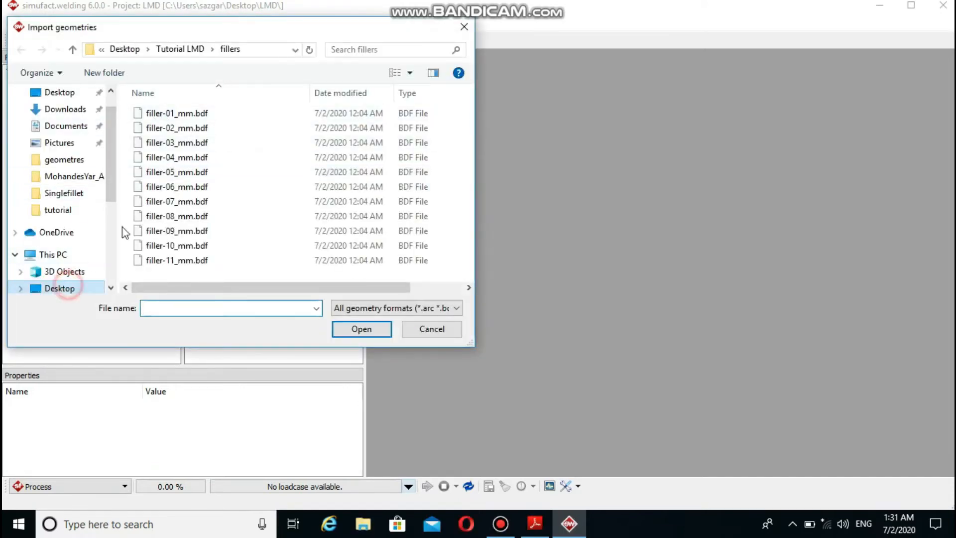
{"action": "double_click", "coordinate": [264, 147]}
{"action": "left_click", "coordinate": [209, 131]}
{"action": "double_click", "coordinate": [209, 131]}
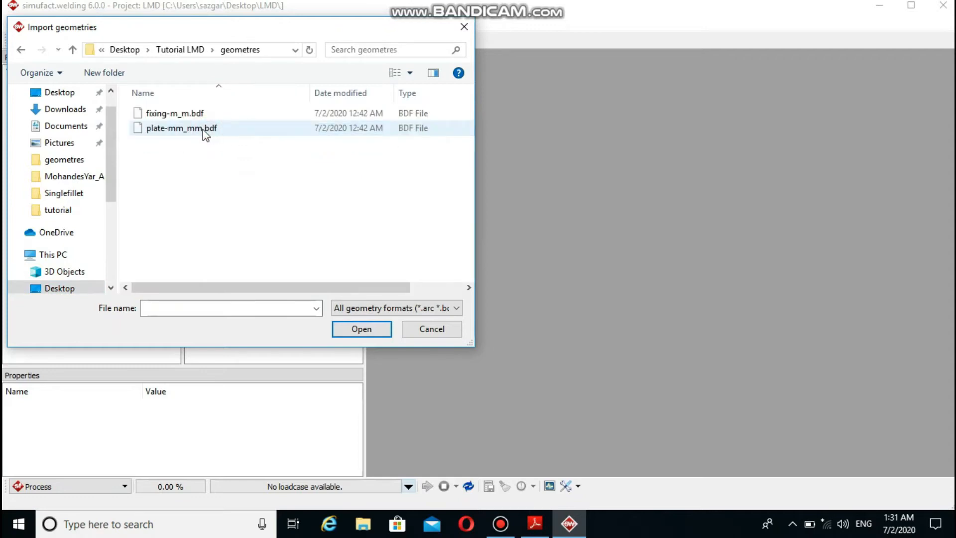
{"action": "left_click", "coordinate": [207, 131]}
{"action": "left_click", "coordinate": [361, 328]}
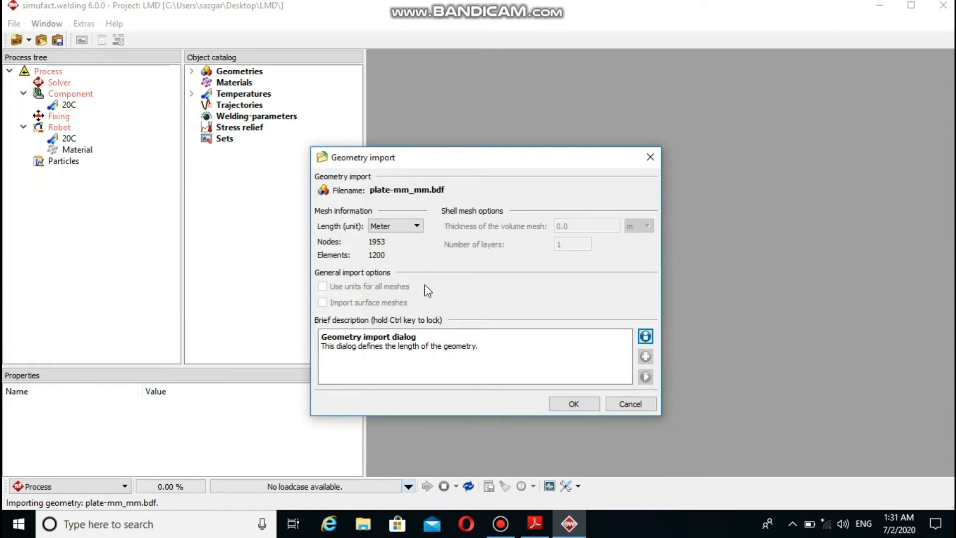
{"action": "left_click", "coordinate": [404, 228]}
{"action": "left_click", "coordinate": [404, 256]}
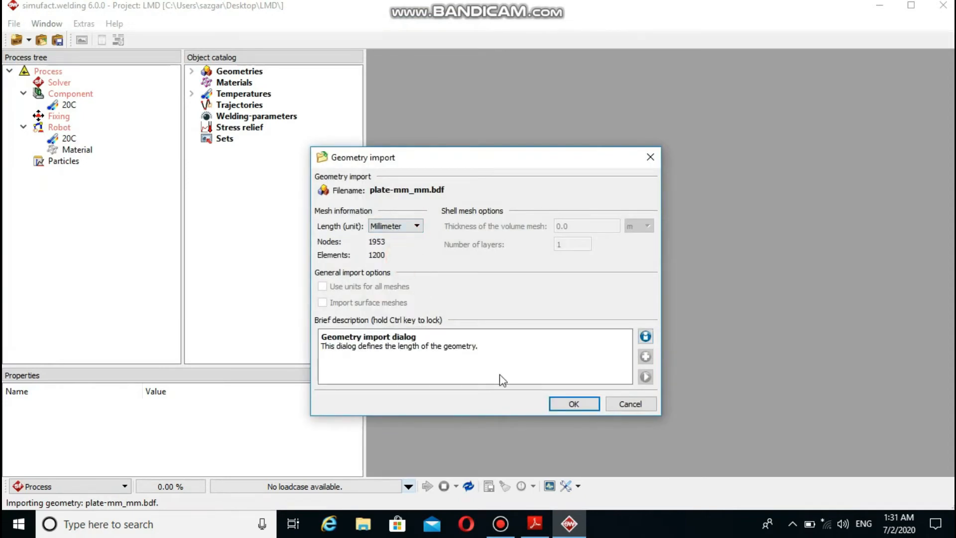
{"action": "left_click", "coordinate": [570, 408]}
{"action": "left_click_drag", "start_coordinate": [261, 93], "coordinate": [97, 93]}
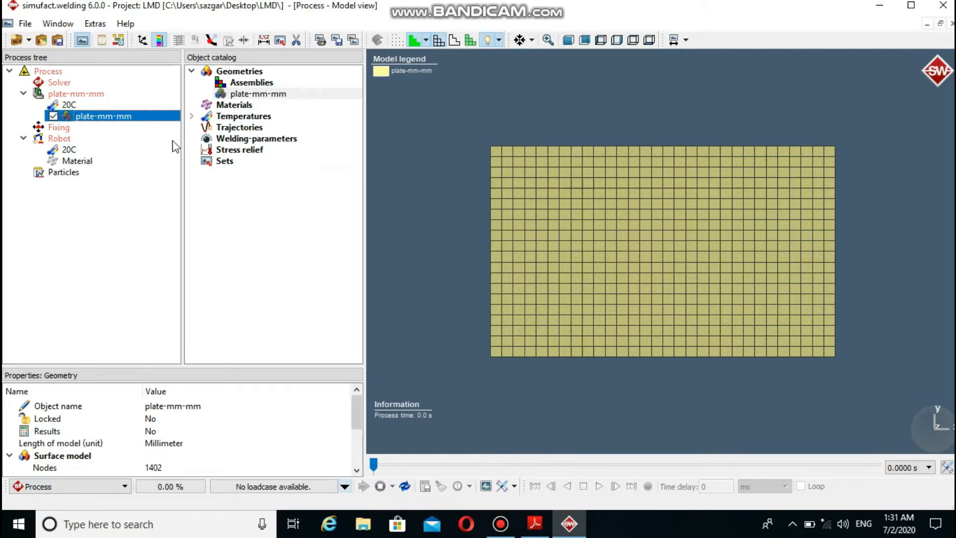
Import fixing-m_m.bdf as a surface mesh in meters and assign the geometry to the fixing.
{"action": "right_click", "coordinate": [219, 66]}
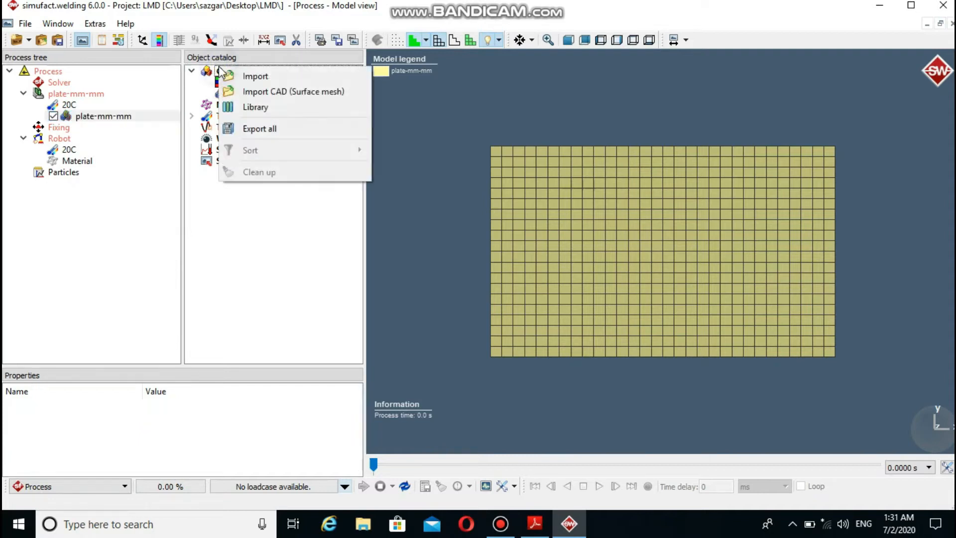
{"action": "left_click", "coordinate": [248, 76]}
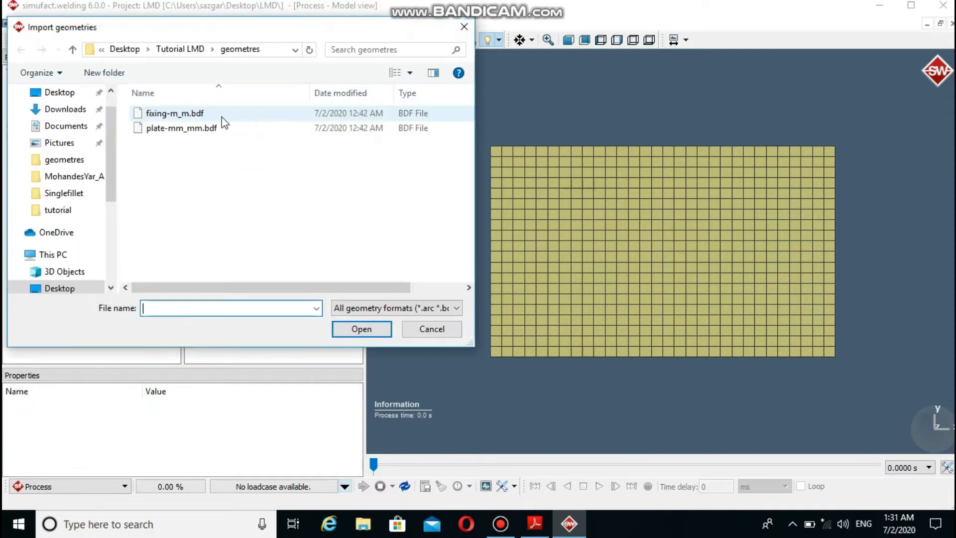
{"action": "left_click", "coordinate": [186, 113]}
{"action": "left_click", "coordinate": [355, 329]}
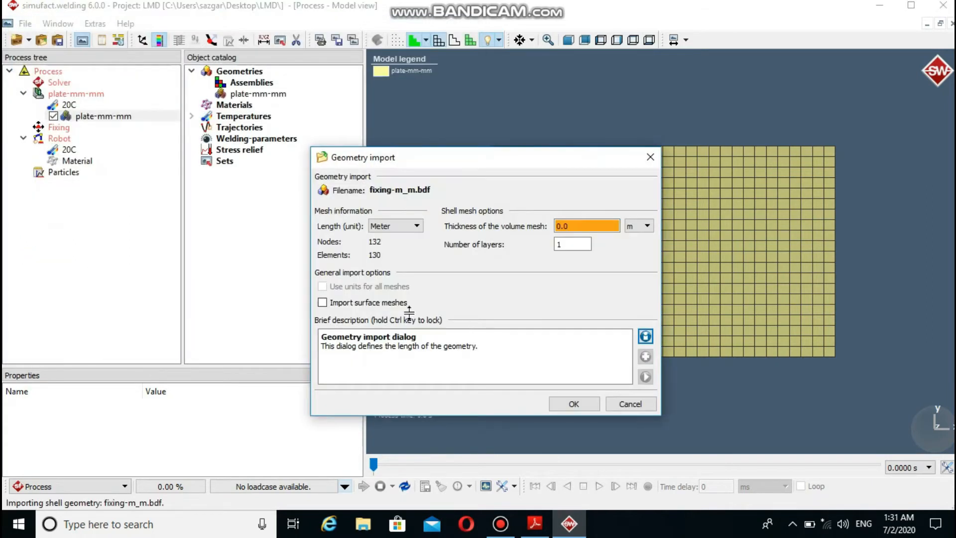
{"action": "left_click", "coordinate": [322, 302]}
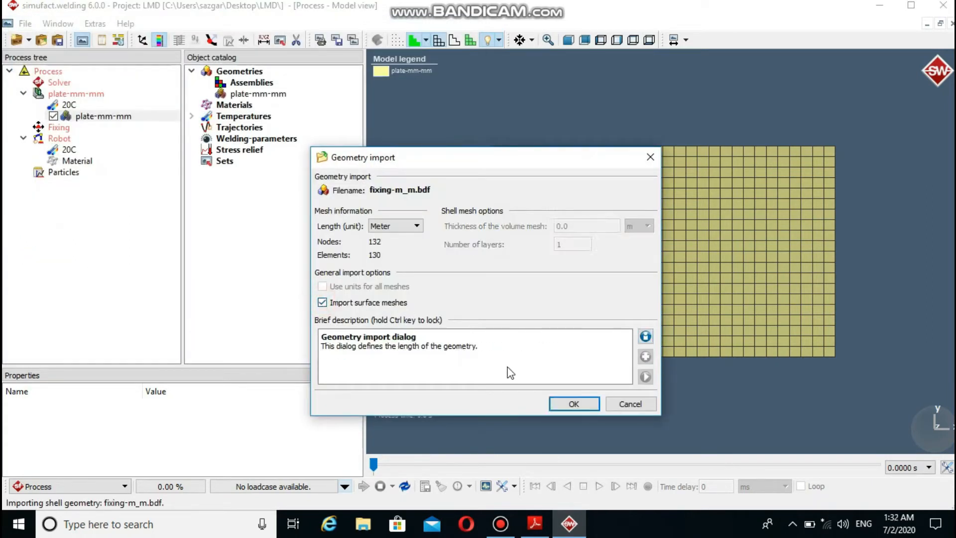
{"action": "left_click", "coordinate": [554, 402]}
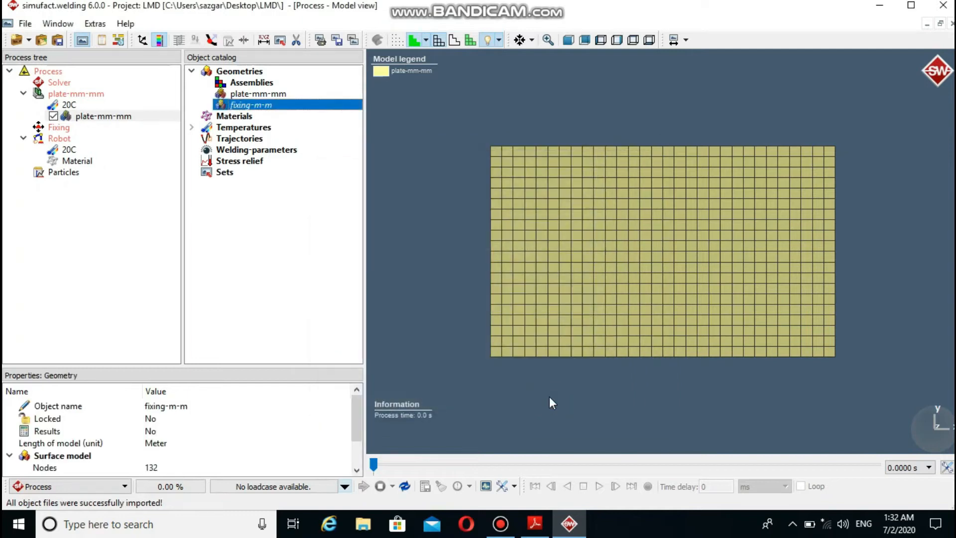
{"action": "left_click_drag", "start_coordinate": [273, 104], "coordinate": [115, 140]}
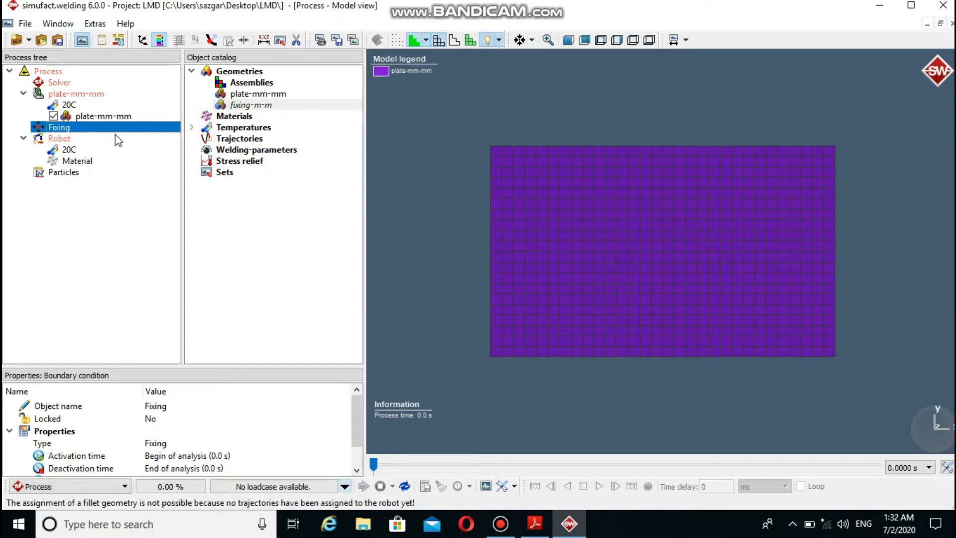
{"action": "left_click_drag", "start_coordinate": [262, 105], "coordinate": [148, 136]}
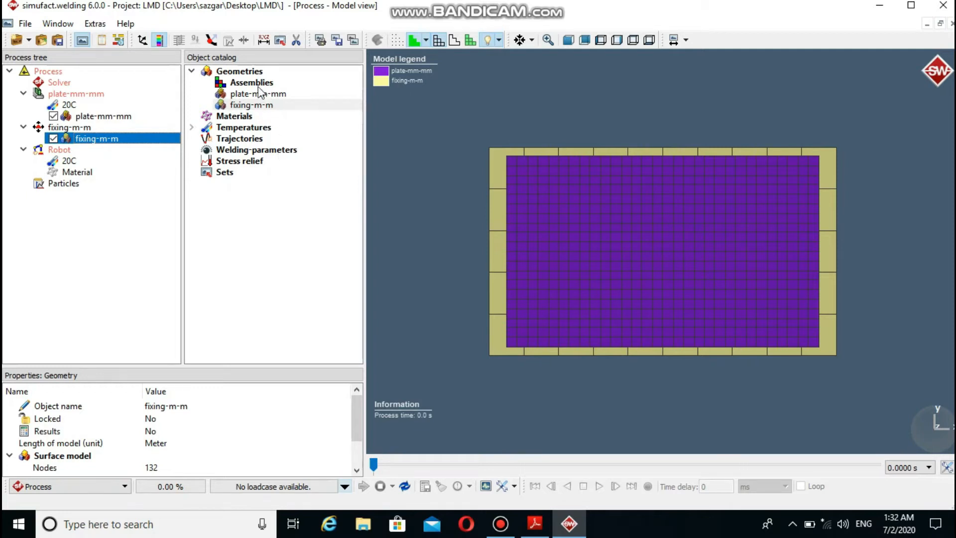
Filter the material library by TI and add TiAl6V4-SPM_sw to the project's materials.
{"action": "right_click", "coordinate": [238, 117]}
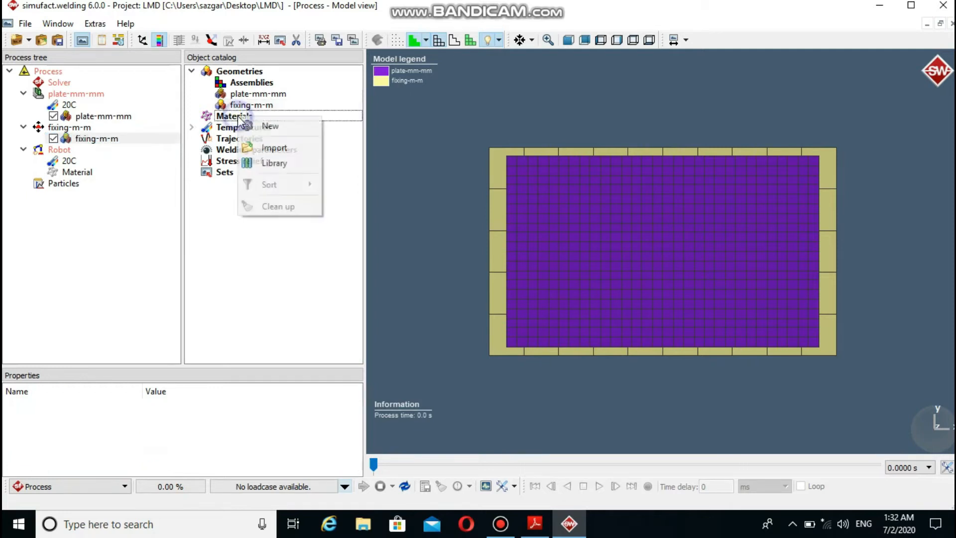
{"action": "left_click", "coordinate": [268, 163]}
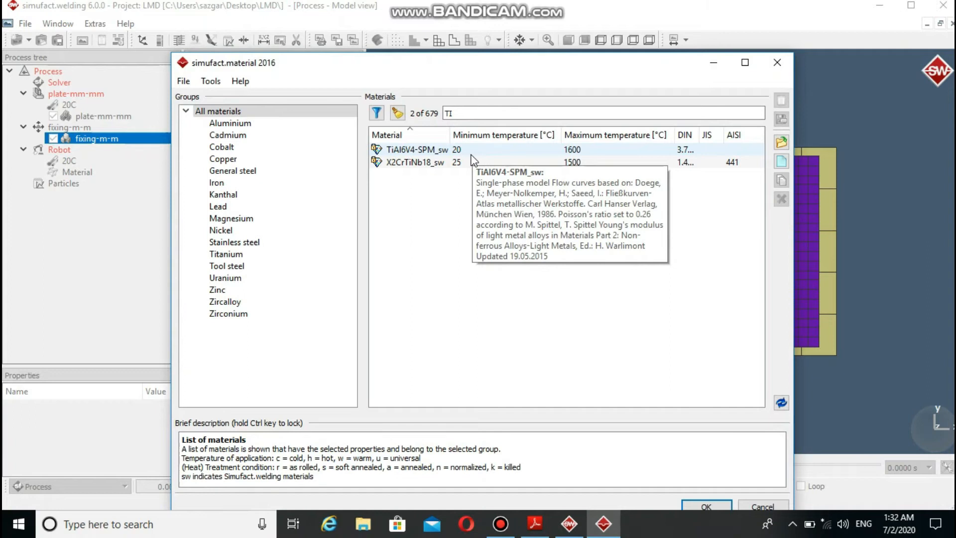
{"action": "left_click", "coordinate": [462, 150]}
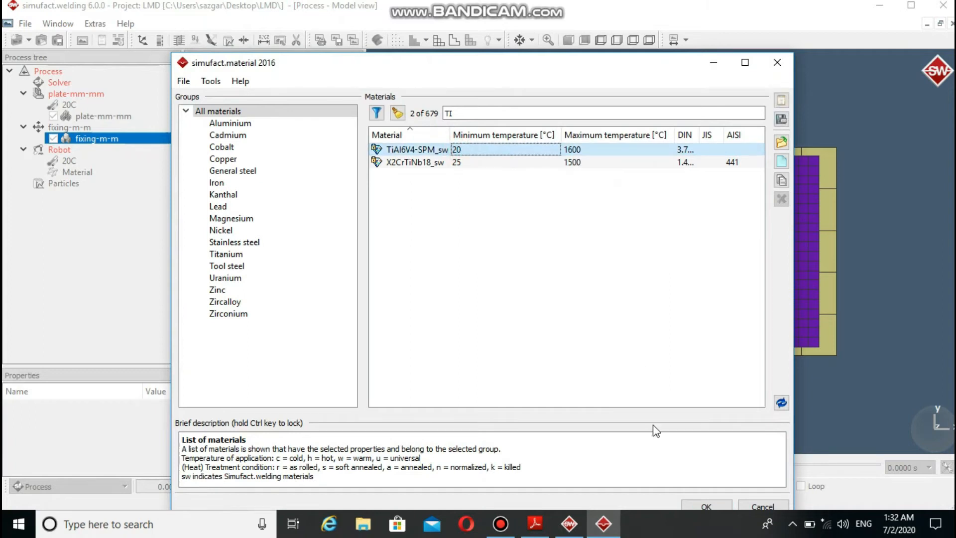
{"action": "left_click", "coordinate": [703, 505]}
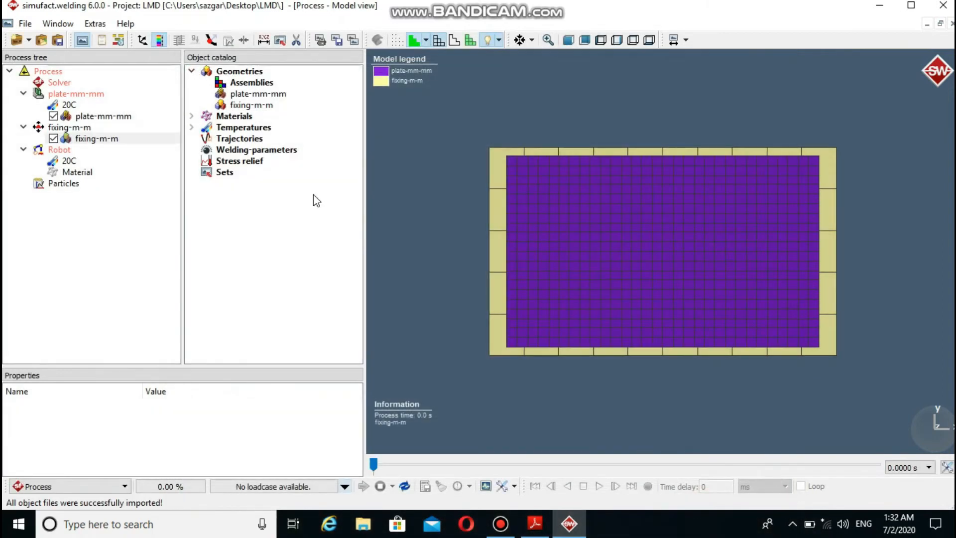
Assign the TiAl6V4-SPM-sw material to the plate component.
{"action": "left_click", "coordinate": [192, 116]}
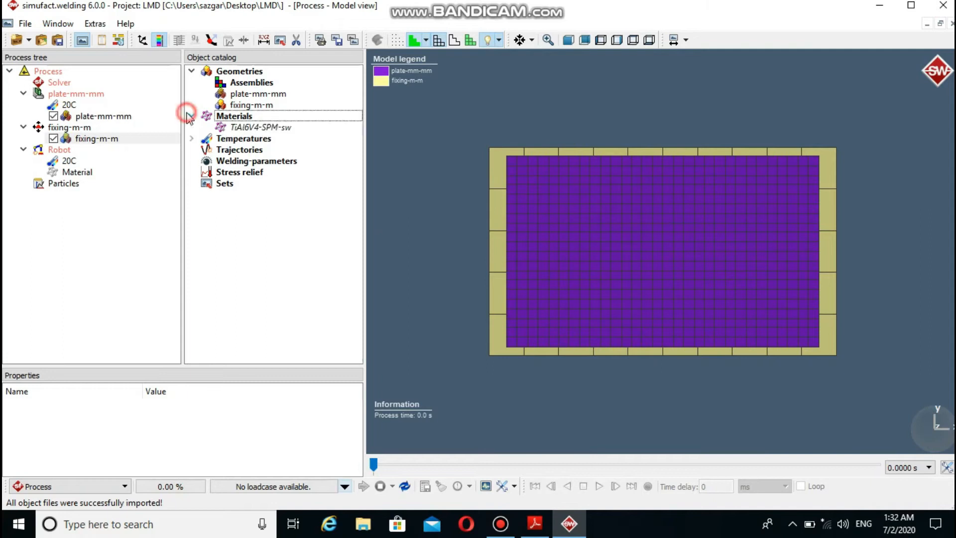
{"action": "left_click", "coordinate": [224, 128]}
{"action": "left_click_drag", "start_coordinate": [224, 128], "coordinate": [130, 92]}
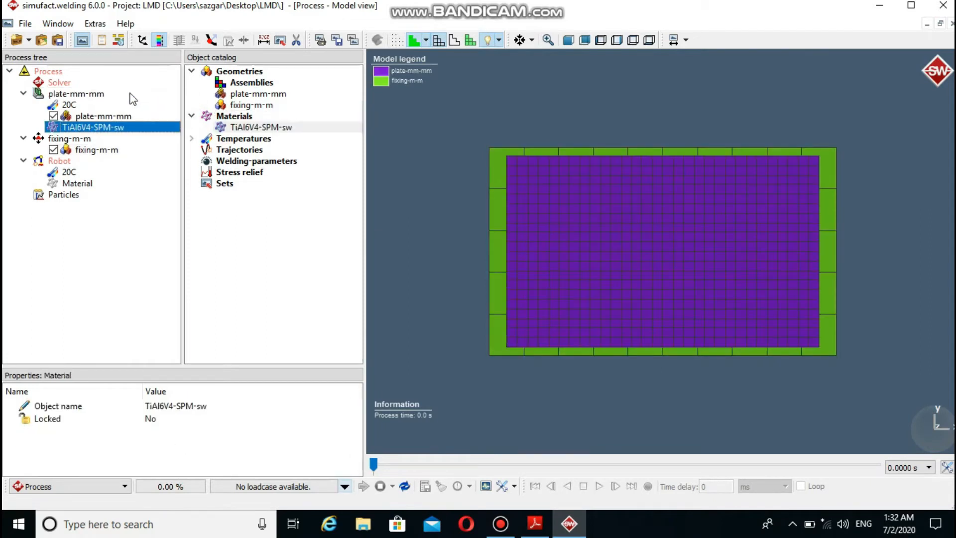
{"action": "left_click_drag", "start_coordinate": [228, 128], "coordinate": [134, 142]}
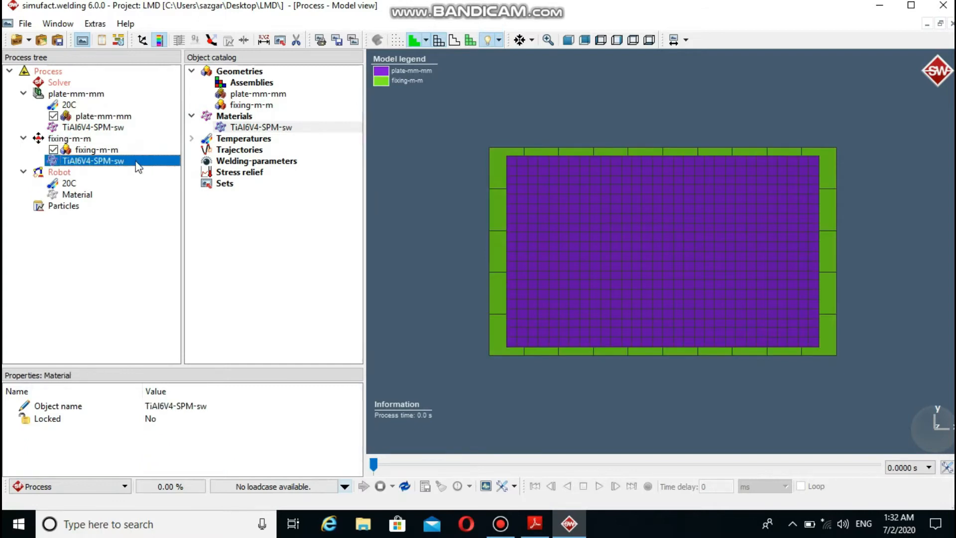
{"action": "right_click", "coordinate": [137, 162]}
{"action": "left_click", "coordinate": [174, 186]}
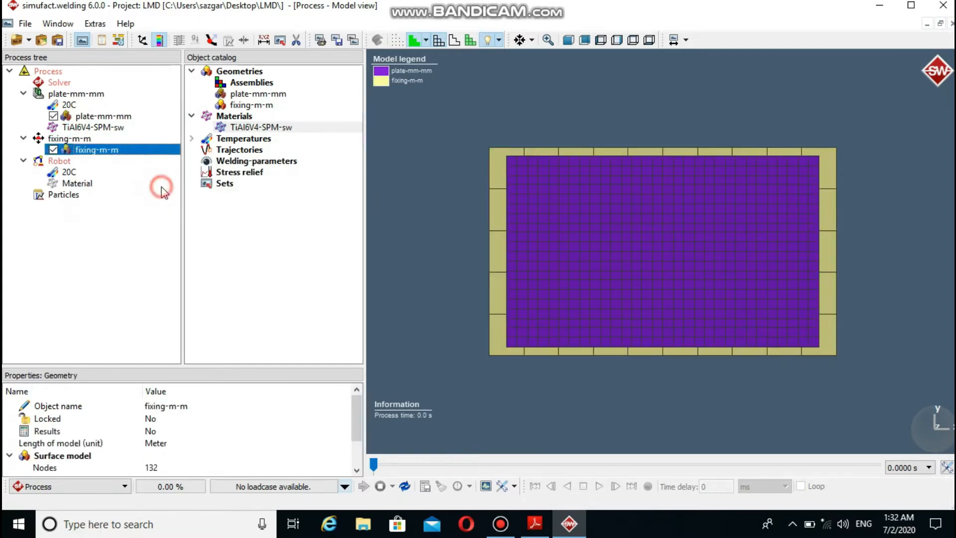
Assign the TiAl6V4-SPM-sw material to the robot as its filler material.
{"action": "left_click_drag", "start_coordinate": [264, 128], "coordinate": [122, 159]}
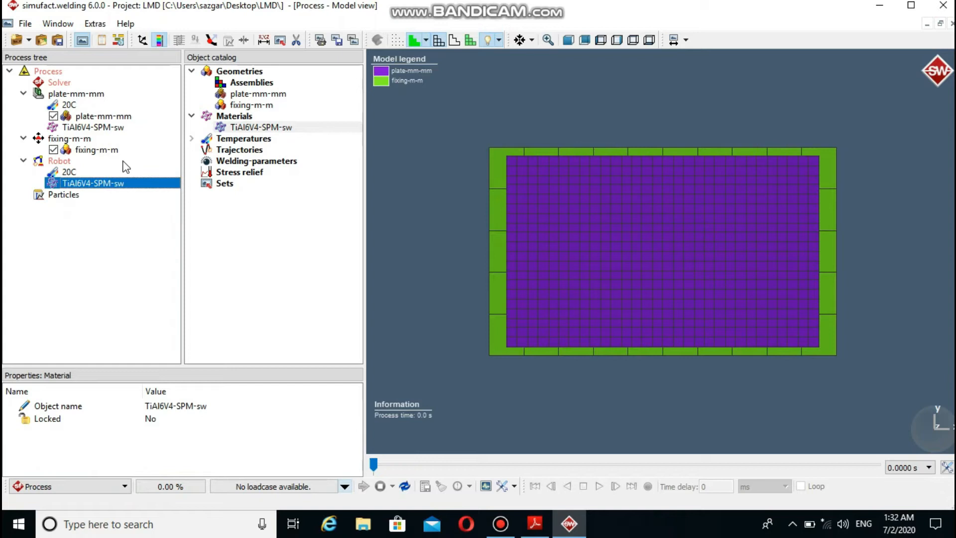
Import all eleven trajectory CSV files, v01-m_m to v11-m_m, from the Trajectories folder.
{"action": "right_click", "coordinate": [242, 150]}
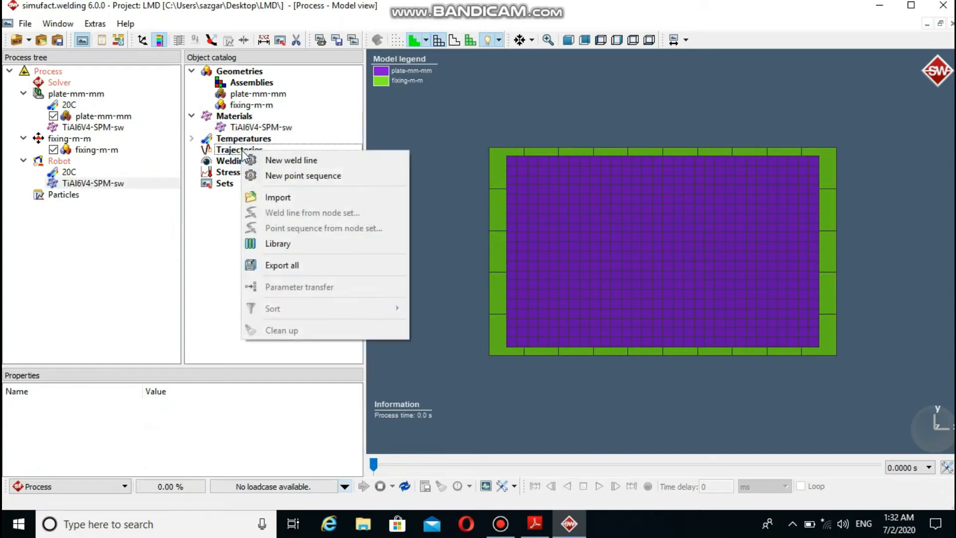
{"action": "left_click", "coordinate": [284, 198]}
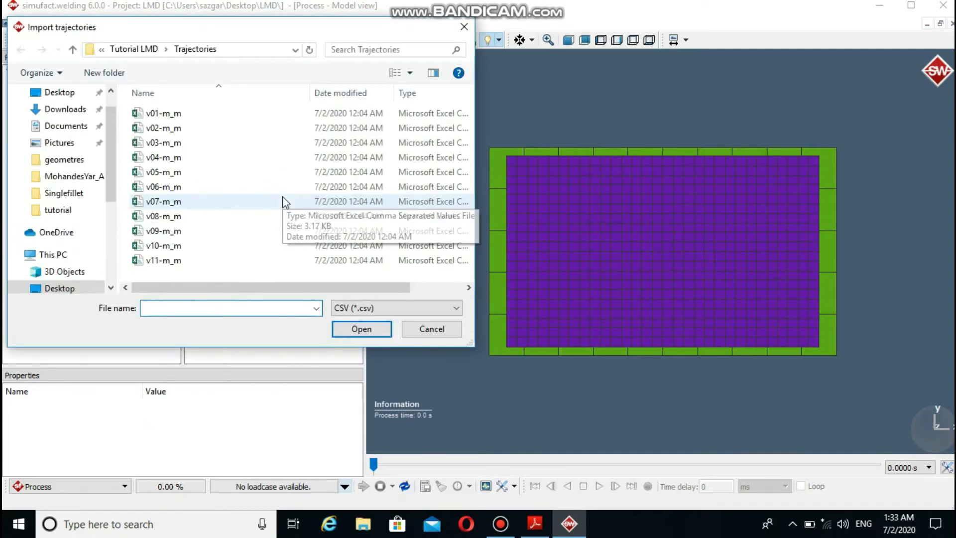
{"action": "left_click", "coordinate": [249, 199]}
{"action": "key", "text": "ctrl+a"}
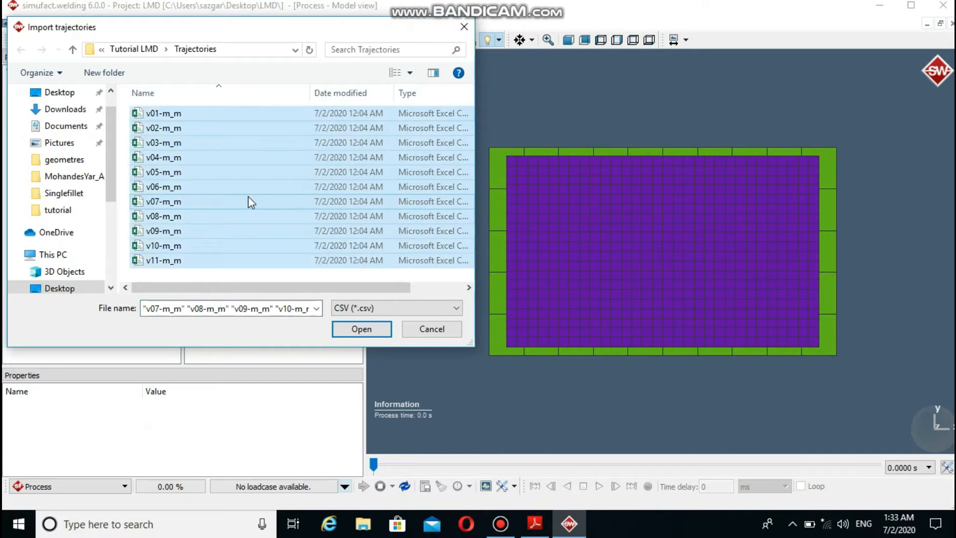
{"action": "left_click", "coordinate": [367, 332]}
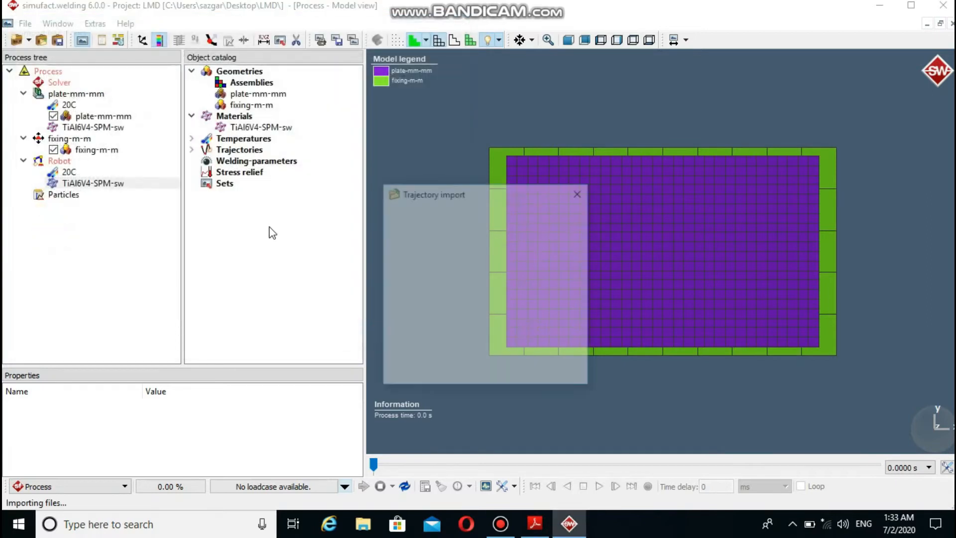
{"action": "left_click", "coordinate": [492, 269]}
{"action": "left_click", "coordinate": [515, 377]}
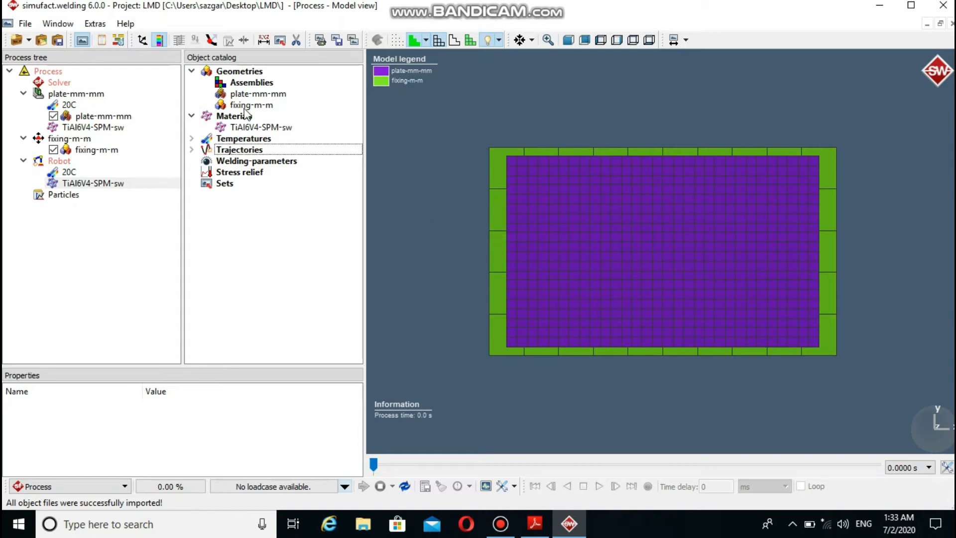
Configure the v01-m-m weld line with a global orientation vector of x 0, y 0, z 1.
{"action": "left_click", "coordinate": [206, 160]}
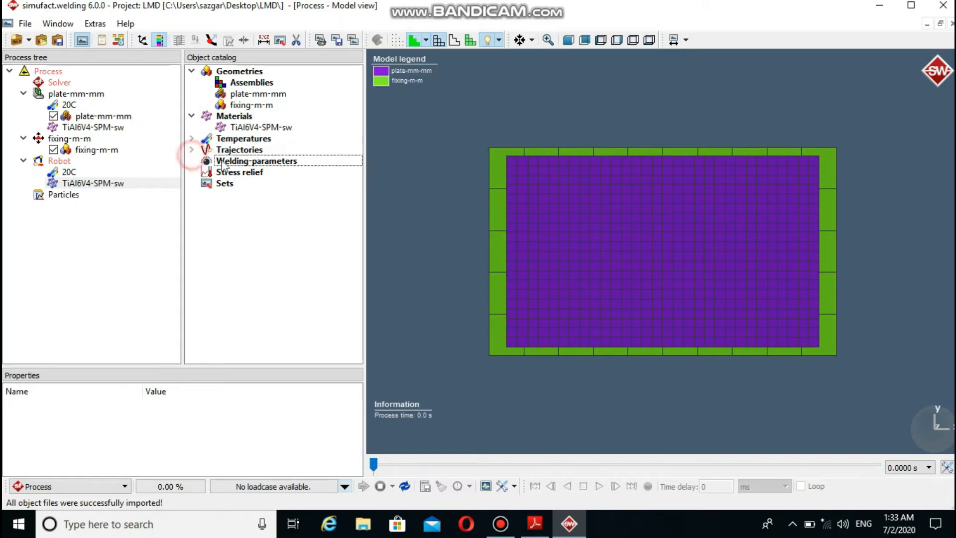
{"action": "left_click", "coordinate": [192, 150]}
{"action": "left_click", "coordinate": [238, 162]}
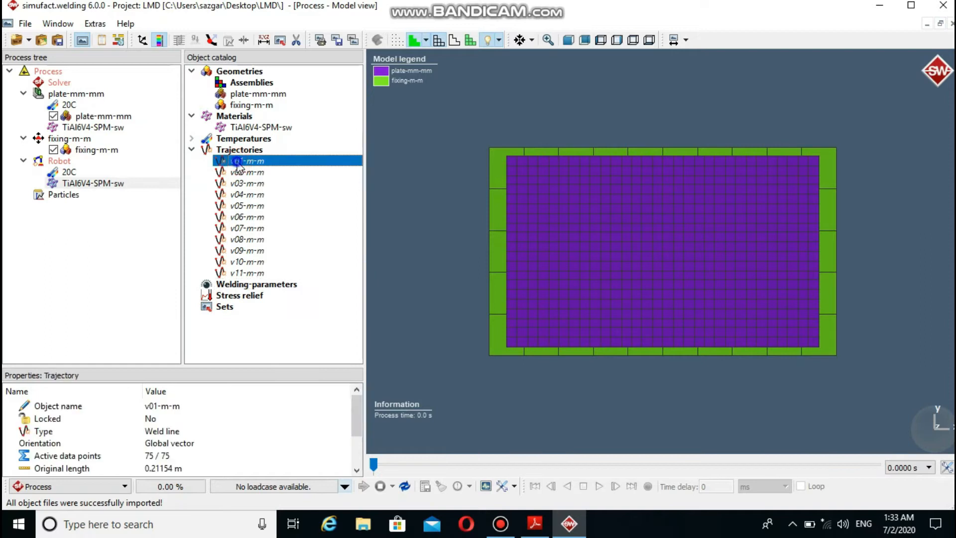
{"action": "right_click", "coordinate": [239, 163]}
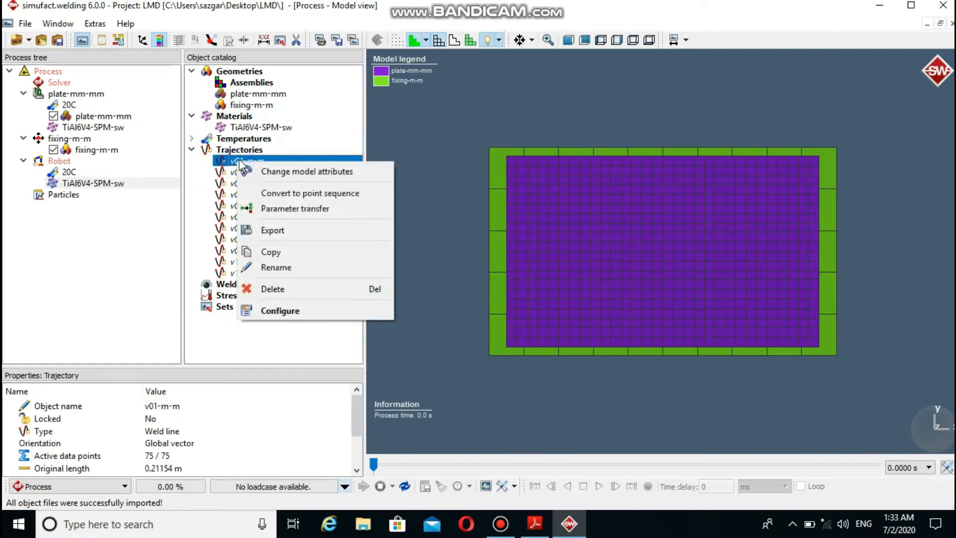
{"action": "left_click", "coordinate": [282, 308]}
{"action": "left_click", "coordinate": [309, 64]}
{"action": "key", "text": "BackSpace"}
{"action": "type", "text": "0"}
{"action": "left_click", "coordinate": [406, 64]}
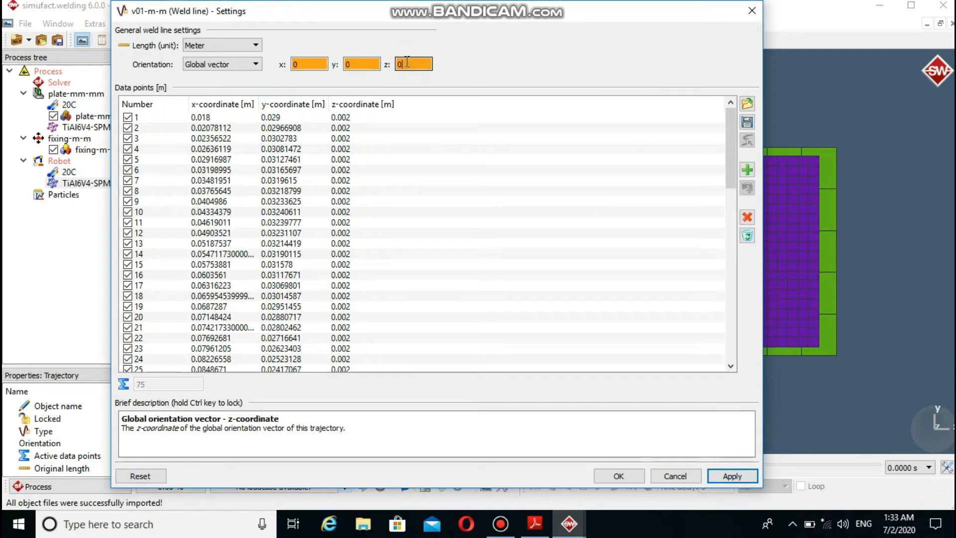
{"action": "type", "text": "1"}
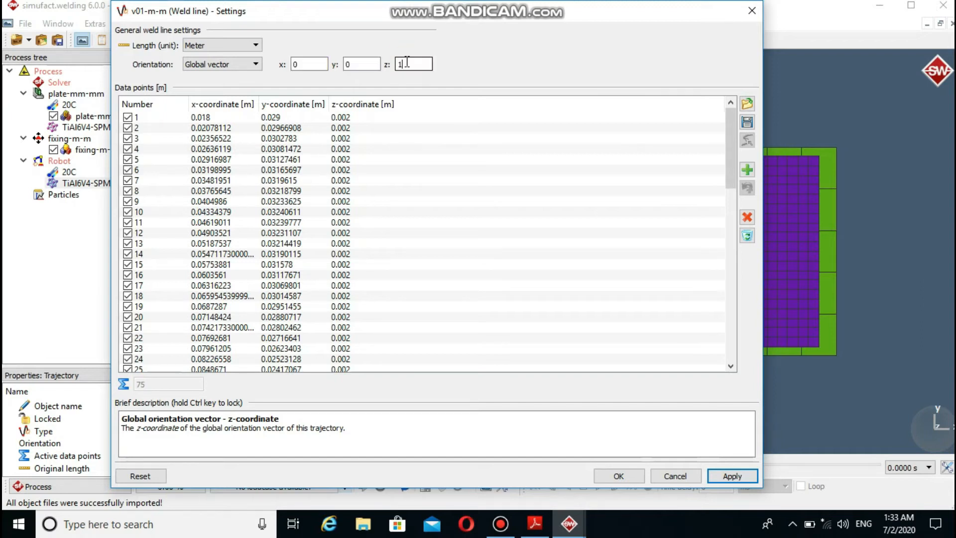
{"action": "left_click", "coordinate": [618, 477]}
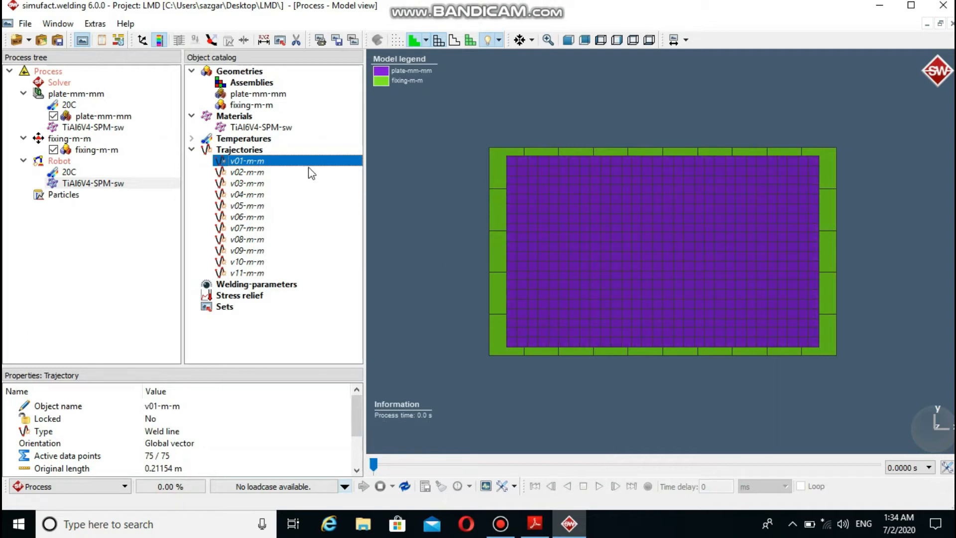
Transfer the global orientation and model attributes of v01-m-m to all other trajectories.
{"action": "right_click", "coordinate": [295, 163]}
{"action": "left_click", "coordinate": [334, 207]}
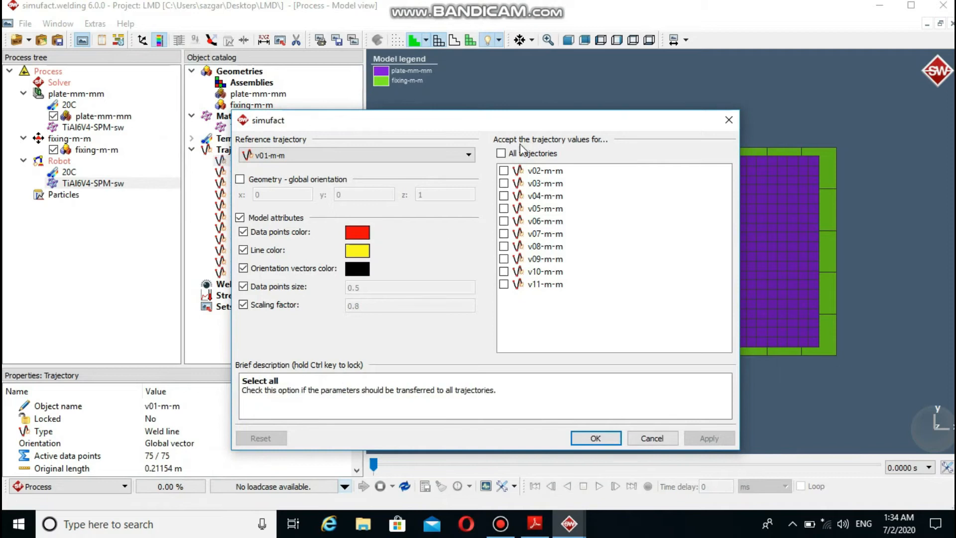
{"action": "left_click", "coordinate": [501, 153]}
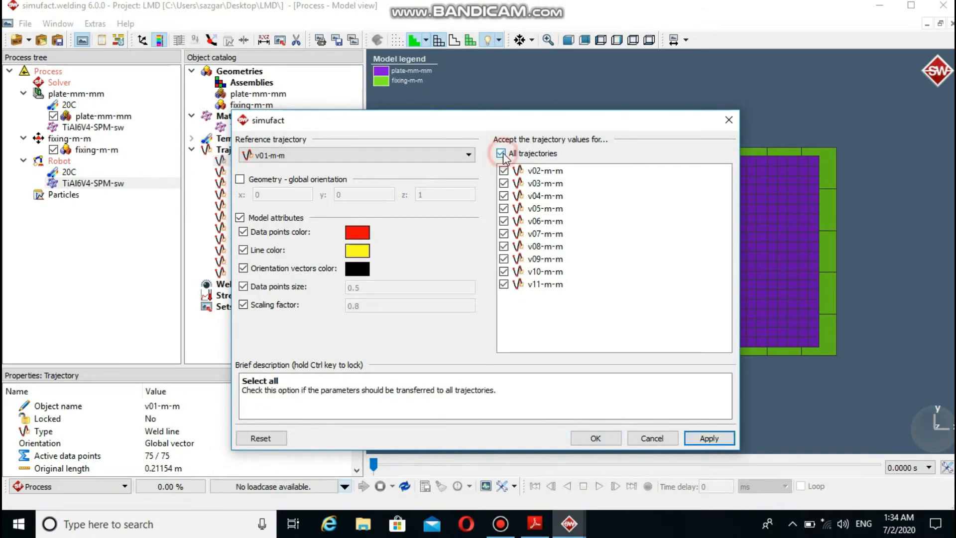
{"action": "left_click", "coordinate": [241, 180]}
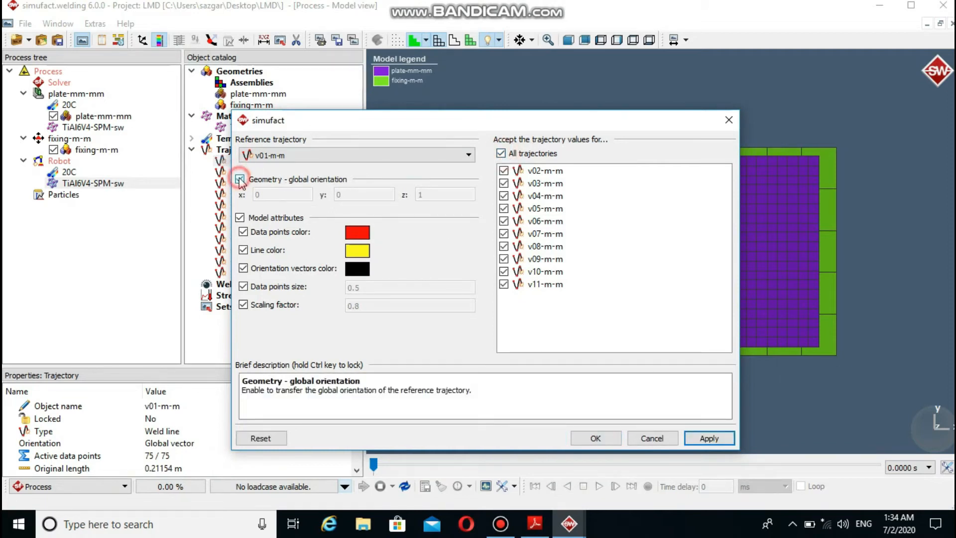
{"action": "left_click", "coordinate": [597, 439]}
Assign the trajectories v01-m-m to v11-m-m to the robot one by one, in numerical order.
{"action": "left_click_drag", "start_coordinate": [270, 160], "coordinate": [60, 161]}
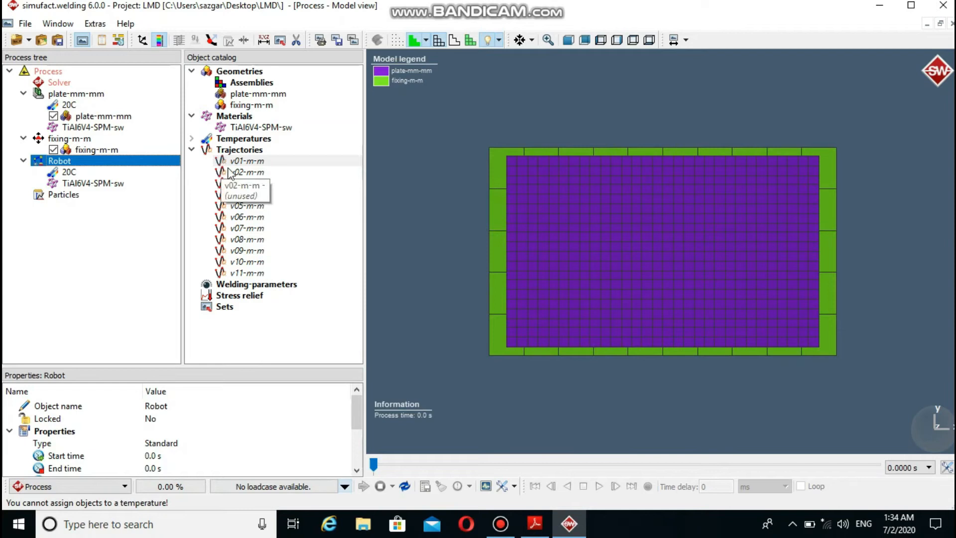
{"action": "left_click_drag", "start_coordinate": [231, 172], "coordinate": [100, 171]}
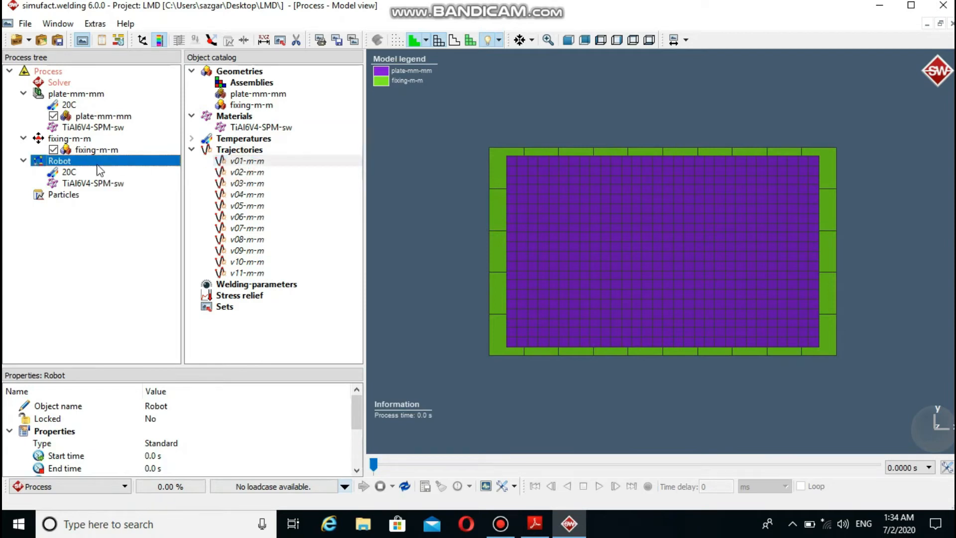
{"action": "left_click_drag", "start_coordinate": [240, 174], "coordinate": [80, 167]}
{"action": "left_click_drag", "start_coordinate": [232, 183], "coordinate": [102, 167]}
{"action": "left_click_drag", "start_coordinate": [240, 198], "coordinate": [70, 164]}
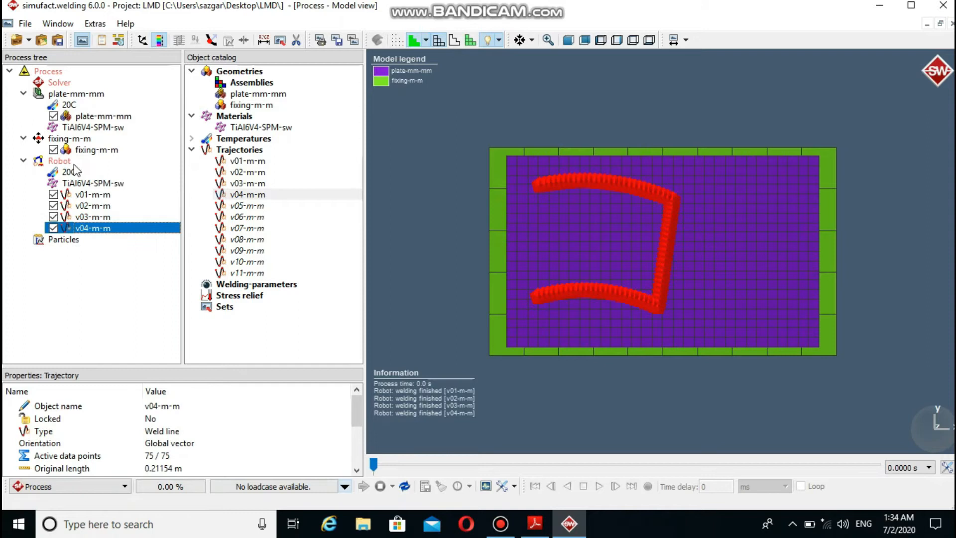
{"action": "left_click_drag", "start_coordinate": [244, 205], "coordinate": [83, 163]}
{"action": "left_click_drag", "start_coordinate": [221, 217], "coordinate": [83, 164]}
{"action": "left_click_drag", "start_coordinate": [224, 230], "coordinate": [75, 167]}
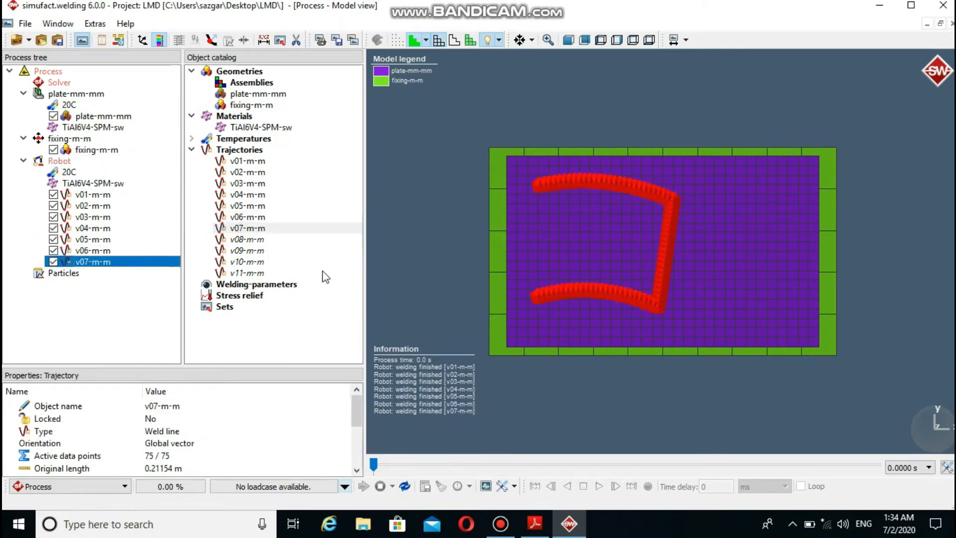
{"action": "left_click_drag", "start_coordinate": [239, 240], "coordinate": [74, 169]}
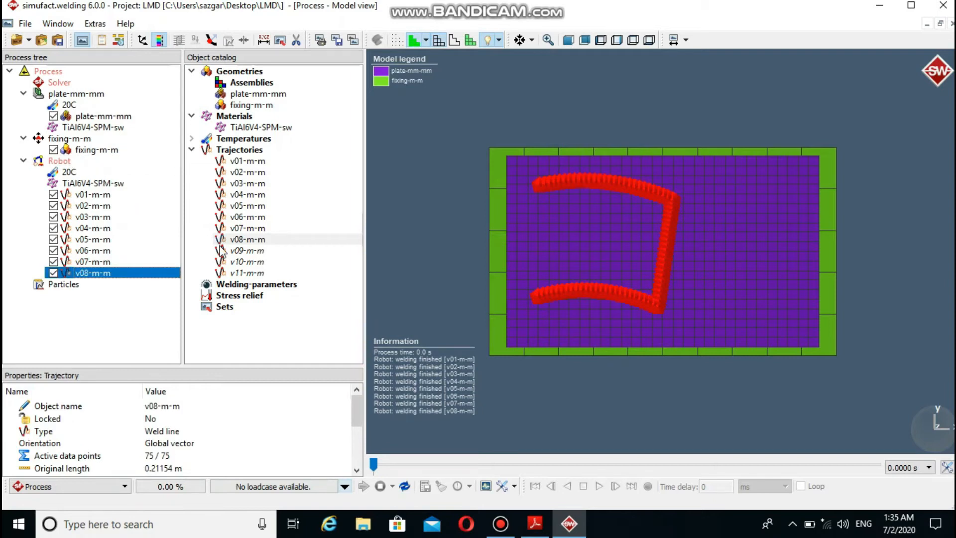
{"action": "left_click_drag", "start_coordinate": [225, 252], "coordinate": [77, 159]}
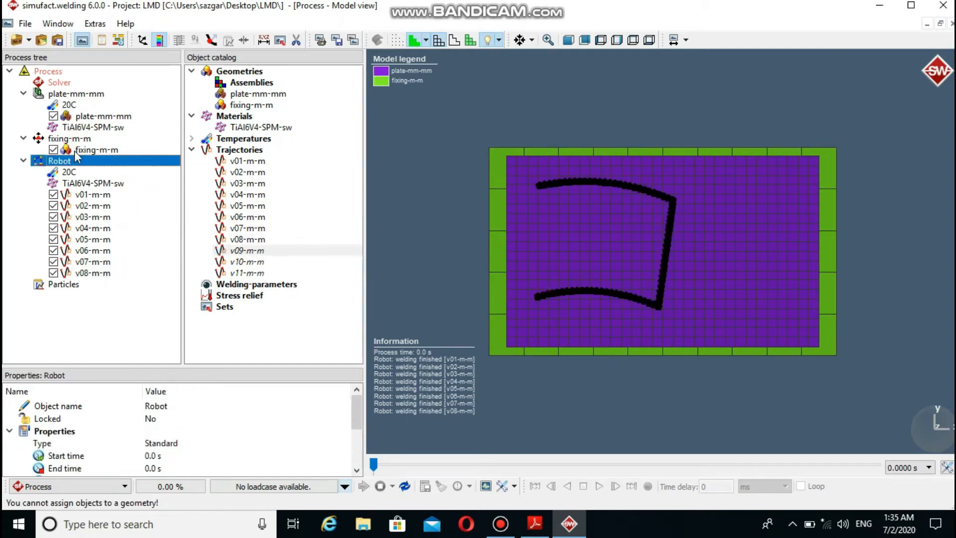
{"action": "left_click_drag", "start_coordinate": [245, 250], "coordinate": [81, 162]}
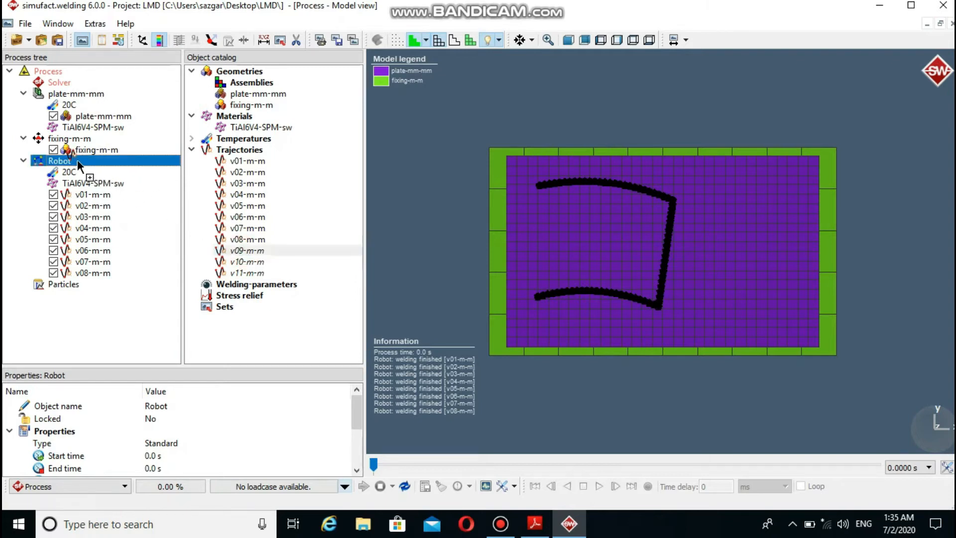
{"action": "left_click", "coordinate": [227, 262]}
{"action": "left_click_drag", "start_coordinate": [227, 262], "coordinate": [86, 159]}
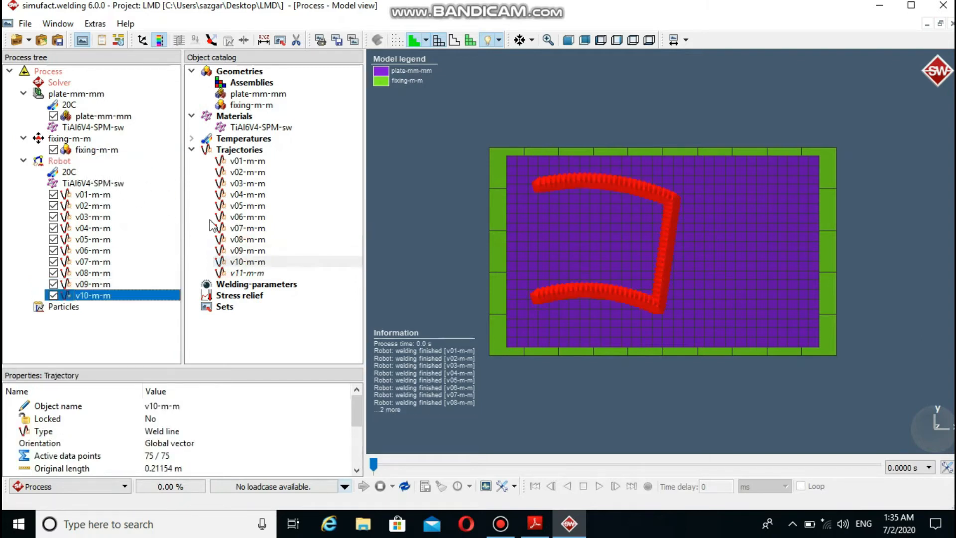
{"action": "left_click_drag", "start_coordinate": [237, 275], "coordinate": [59, 159]}
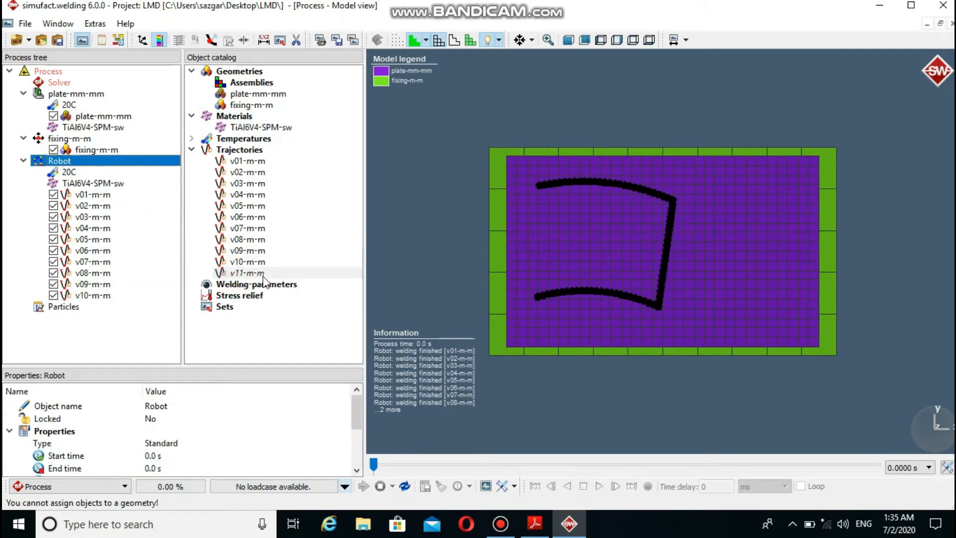
{"action": "left_click_drag", "start_coordinate": [246, 275], "coordinate": [95, 164]}
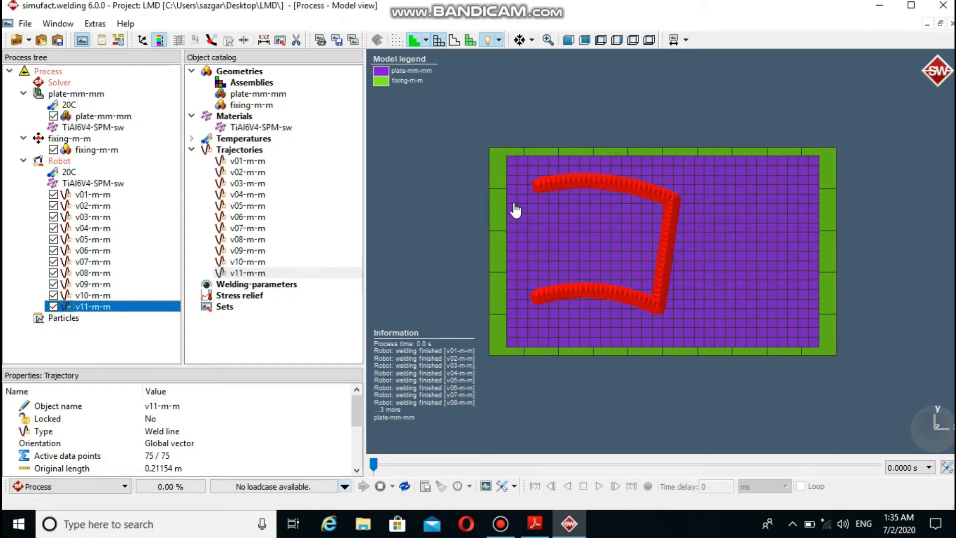
Choose all eleven files, filler-01_mm.bdf to filler-11_mm.bdf, from the Tutorial LMD fillers folder for geometry import.
{"action": "left_click", "coordinate": [260, 70]}
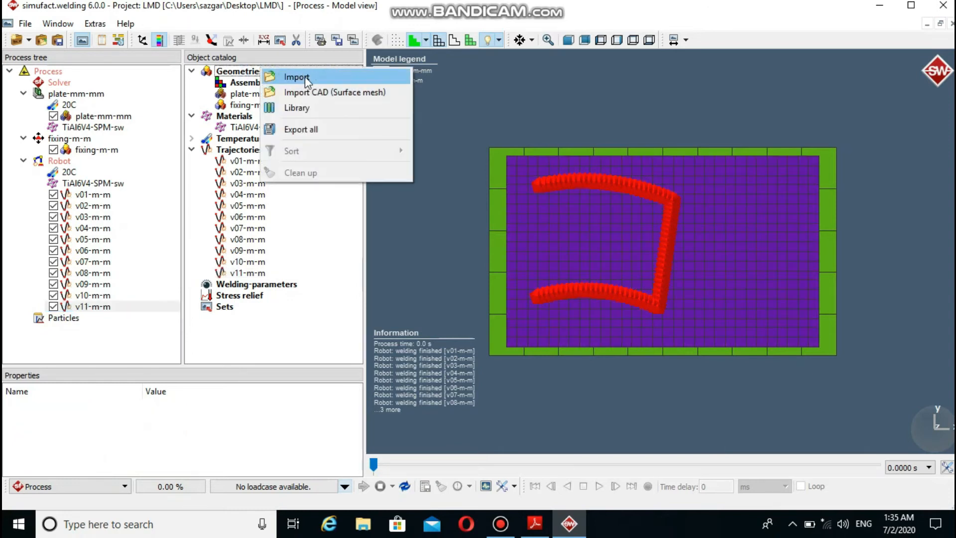
{"action": "left_click", "coordinate": [305, 77]}
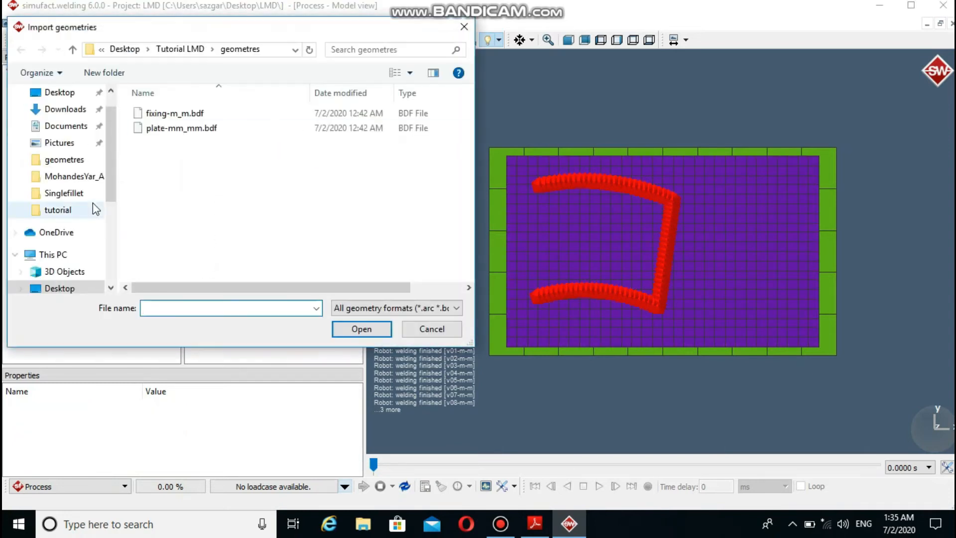
{"action": "left_click", "coordinate": [76, 290]}
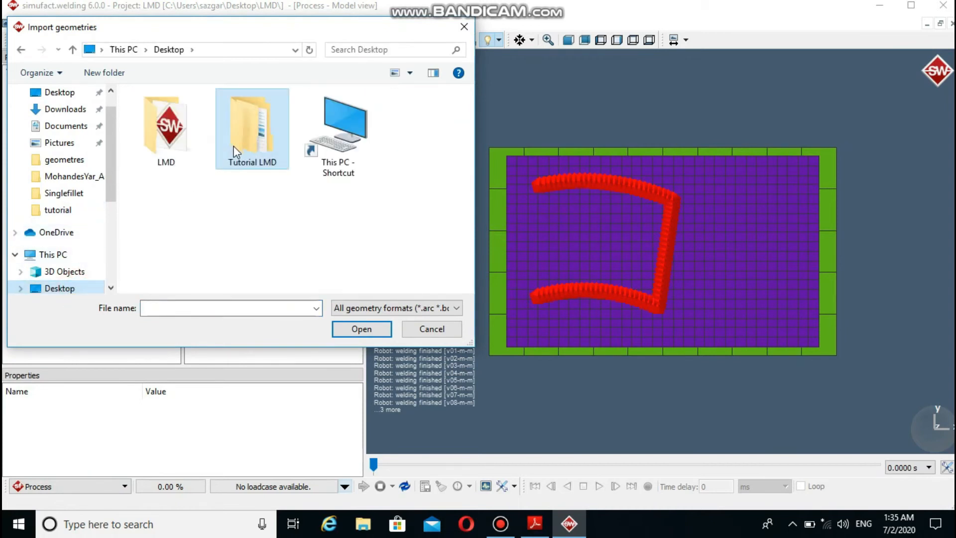
{"action": "left_click", "coordinate": [234, 149]}
{"action": "double_click", "coordinate": [234, 149]}
{"action": "double_click", "coordinate": [182, 120]}
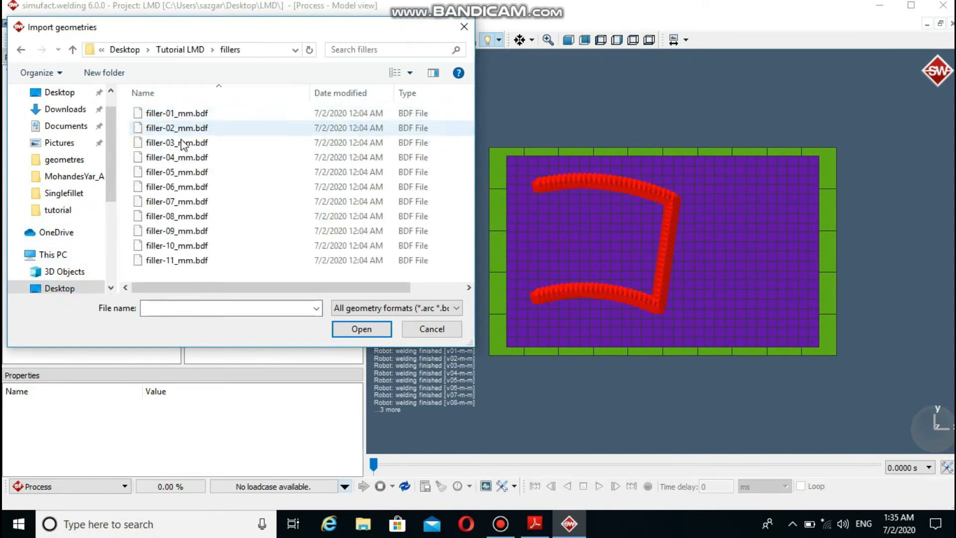
{"action": "left_click", "coordinate": [181, 143]}
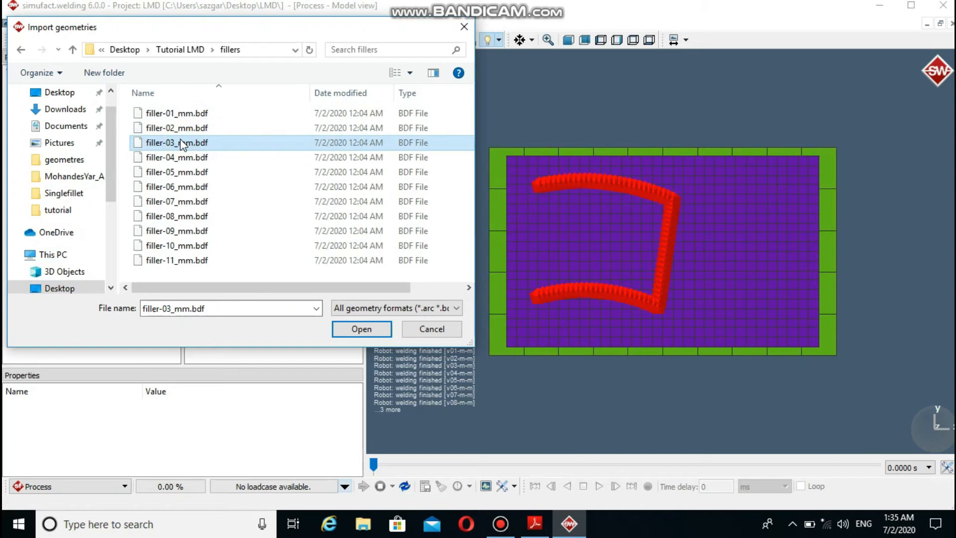
{"action": "key", "text": "ctrl+a"}
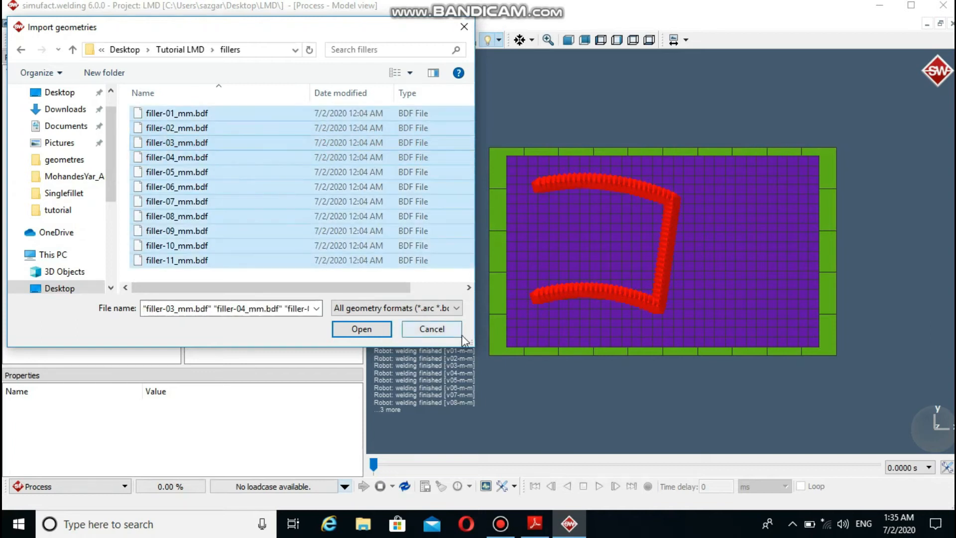
{"action": "left_click", "coordinate": [378, 330]}
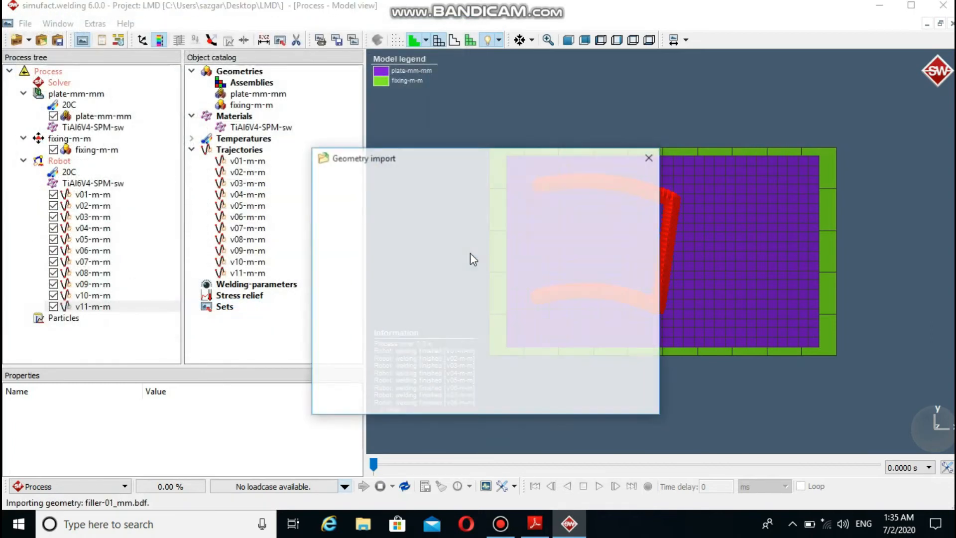
Import the filler geometries with Millimeter as the length unit, applied to all meshes.
{"action": "left_click", "coordinate": [406, 226]}
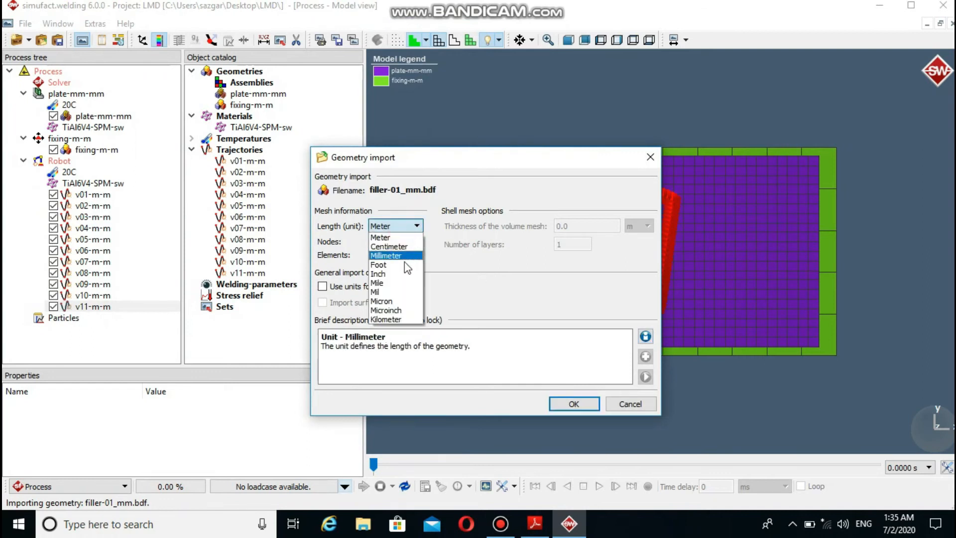
{"action": "left_click", "coordinate": [405, 255]}
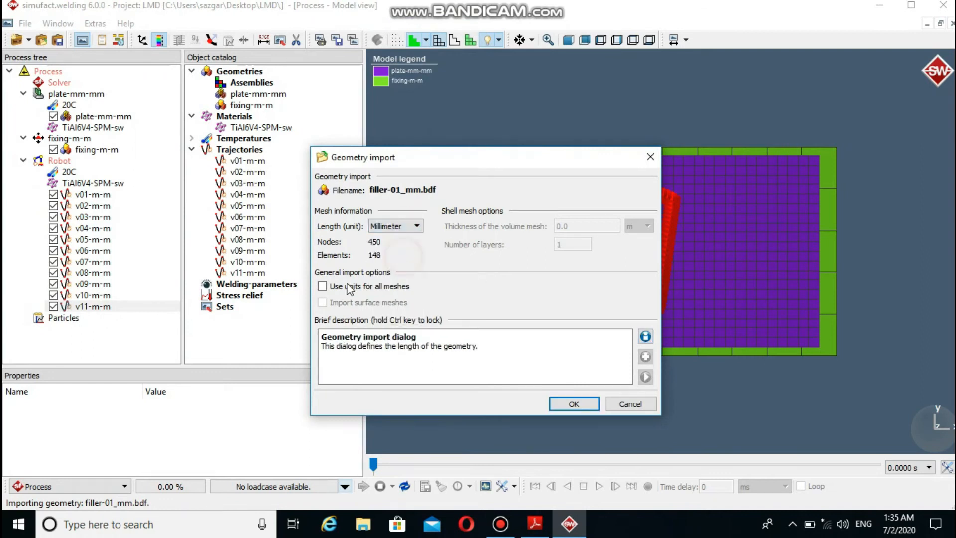
{"action": "left_click", "coordinate": [323, 287]}
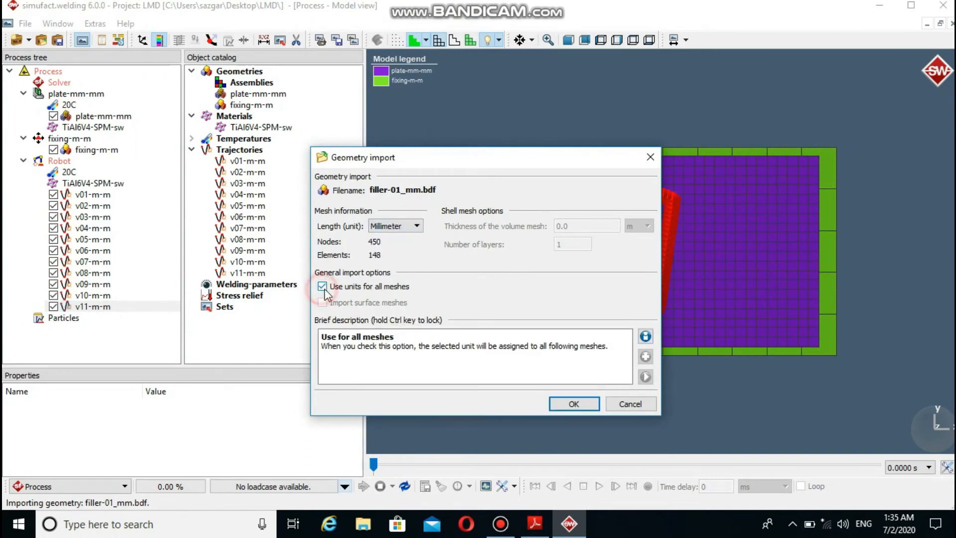
{"action": "left_click", "coordinate": [573, 402]}
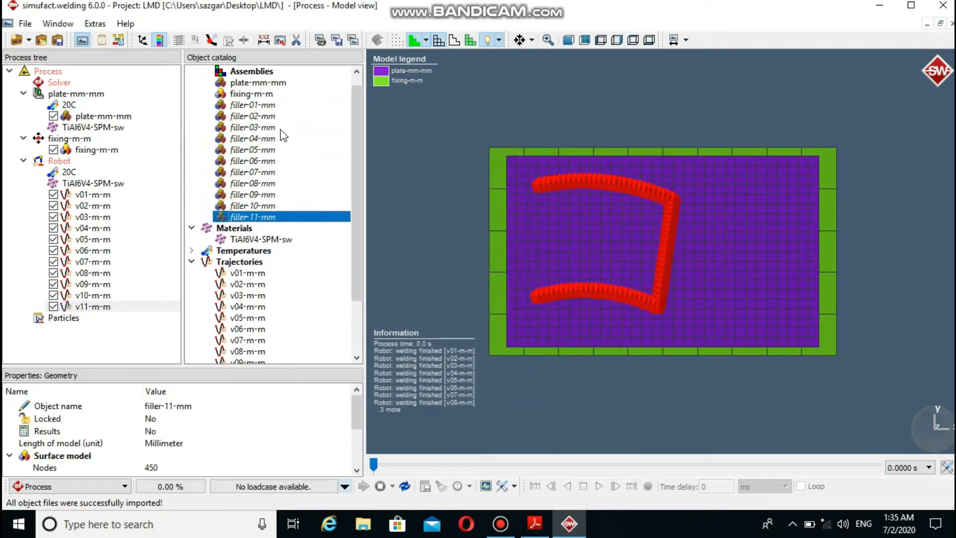
Assign the filler geometries filler-01-mm to filler-11-mm to the matching robot trajectories v01-m-m to v11-m-m, in numerical order.
{"action": "left_click", "coordinate": [251, 104]}
{"action": "left_click_drag", "start_coordinate": [251, 104], "coordinate": [118, 196]}
{"action": "left_click_drag", "start_coordinate": [251, 115], "coordinate": [127, 216]}
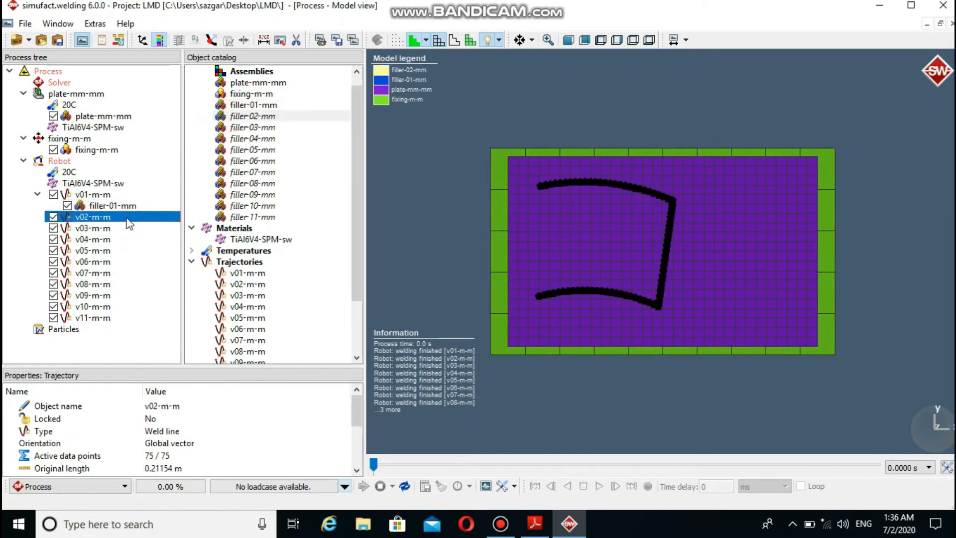
{"action": "left_click_drag", "start_coordinate": [235, 129], "coordinate": [103, 249]}
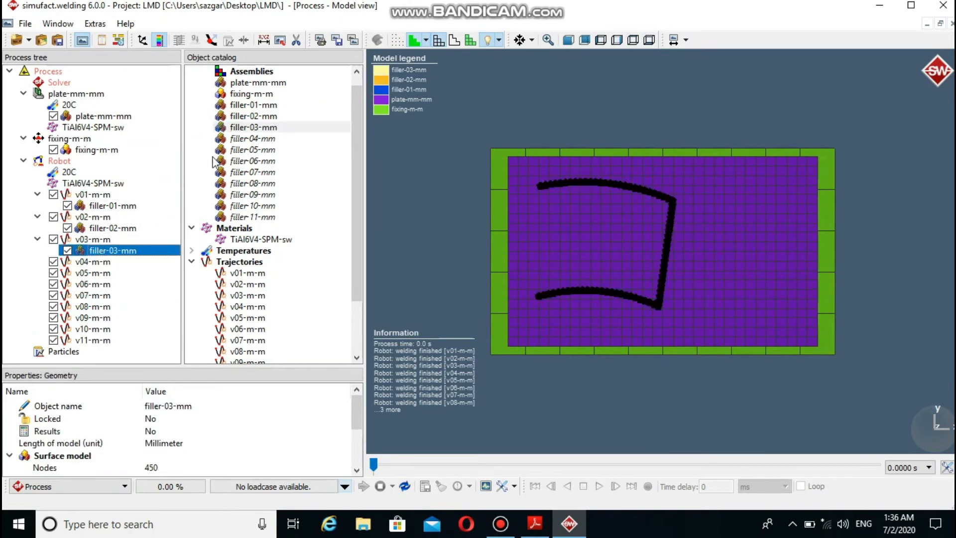
{"action": "left_click_drag", "start_coordinate": [237, 139], "coordinate": [110, 264]}
{"action": "left_click_drag", "start_coordinate": [234, 149], "coordinate": [100, 280]}
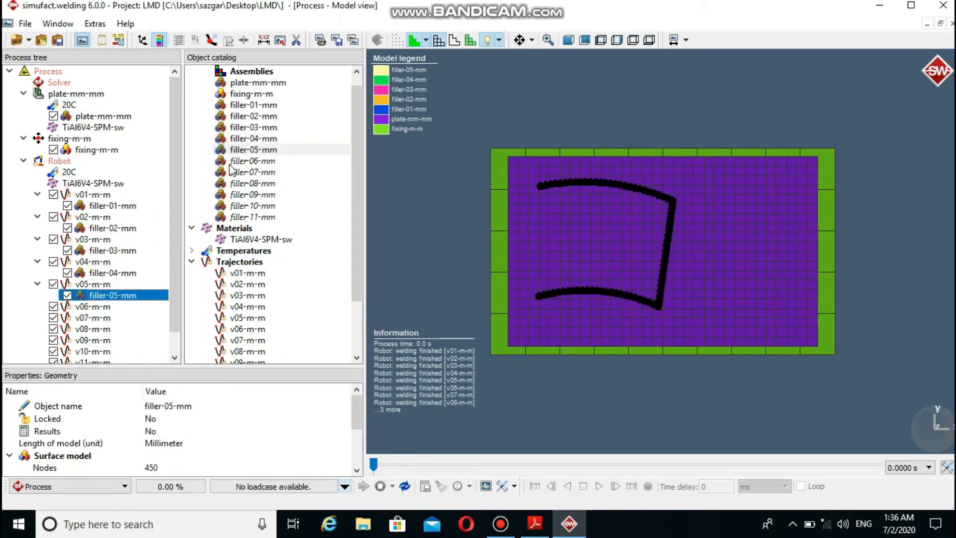
{"action": "left_click_drag", "start_coordinate": [235, 163], "coordinate": [103, 306]}
{"action": "left_click_drag", "start_coordinate": [222, 175], "coordinate": [88, 331]}
{"action": "left_click_drag", "start_coordinate": [175, 277], "coordinate": [182, 352]}
{"action": "left_click_drag", "start_coordinate": [248, 186], "coordinate": [98, 306]}
{"action": "left_click_drag", "start_coordinate": [248, 191], "coordinate": [107, 329]}
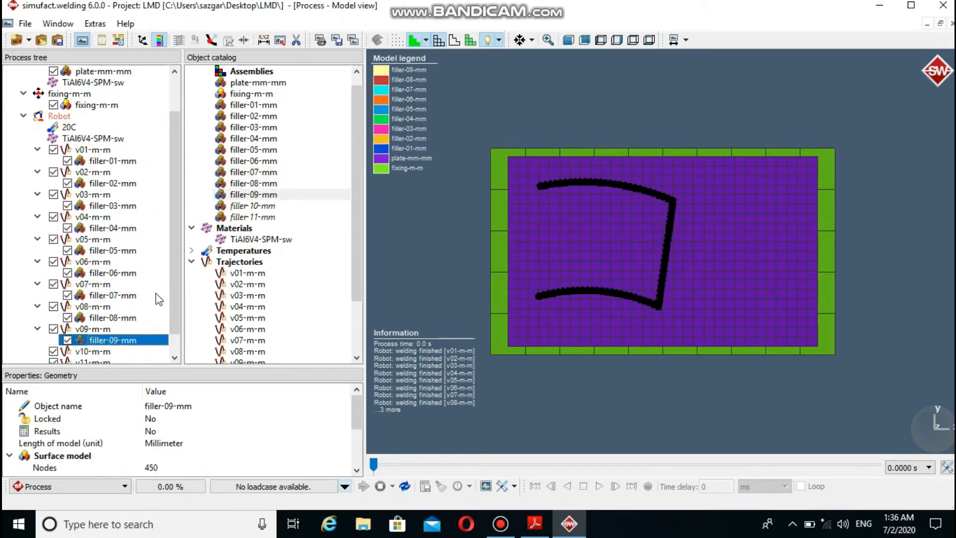
{"action": "left_click_drag", "start_coordinate": [248, 208], "coordinate": [104, 352]}
{"action": "left_click_drag", "start_coordinate": [174, 304], "coordinate": [174, 324]}
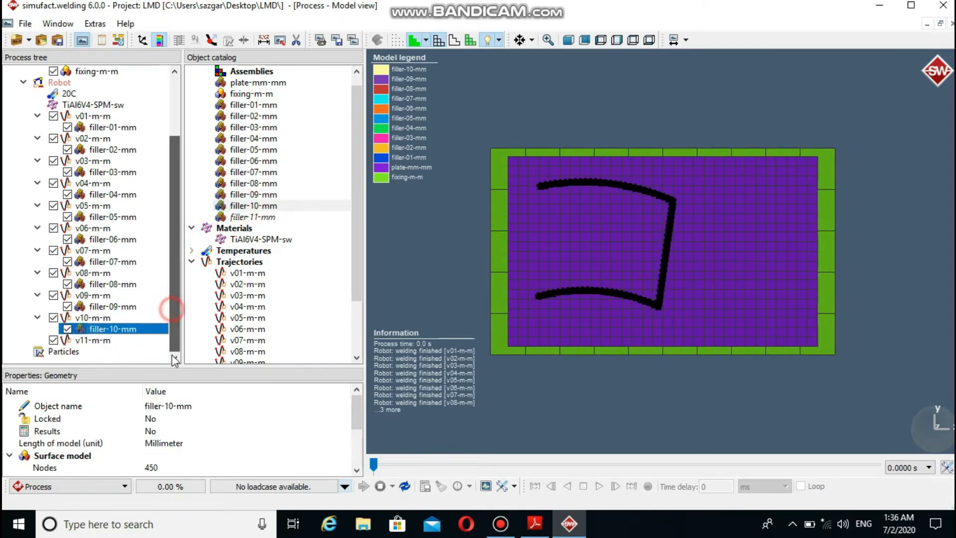
{"action": "left_click_drag", "start_coordinate": [247, 219], "coordinate": [100, 340]}
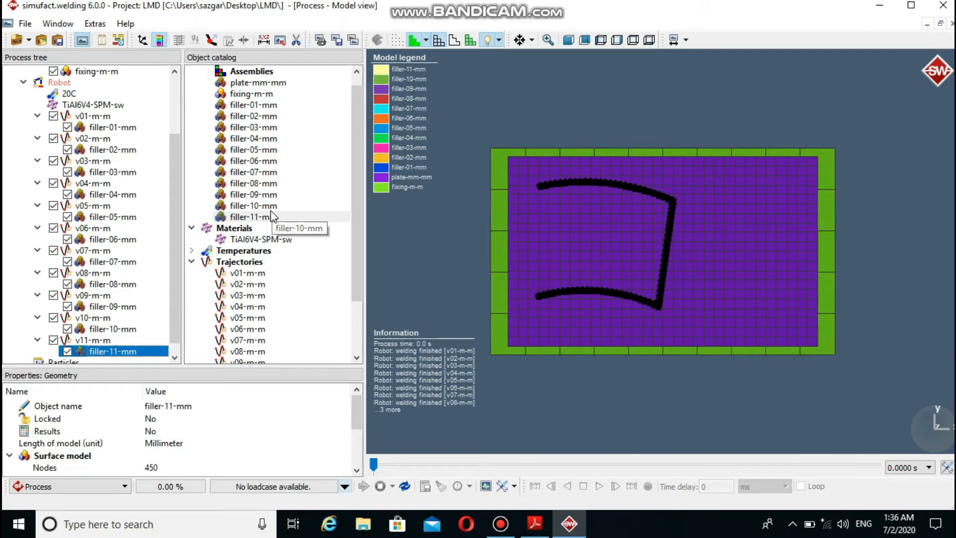
Create a new heat source parameter set with a movement velocity of 0.005 m/s.
{"action": "left_click_drag", "start_coordinate": [352, 233], "coordinate": [357, 313]}
{"action": "right_click", "coordinate": [274, 329]}
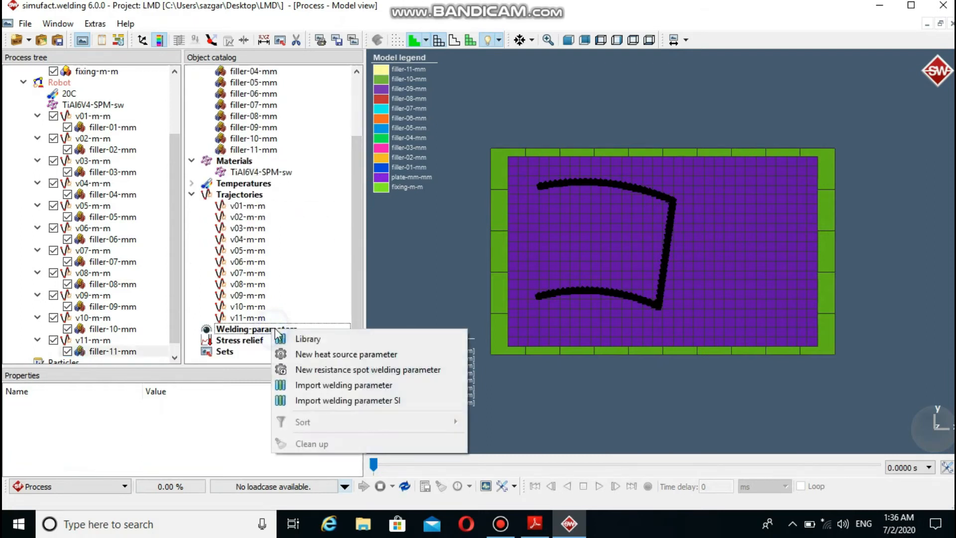
{"action": "left_click", "coordinate": [315, 355]}
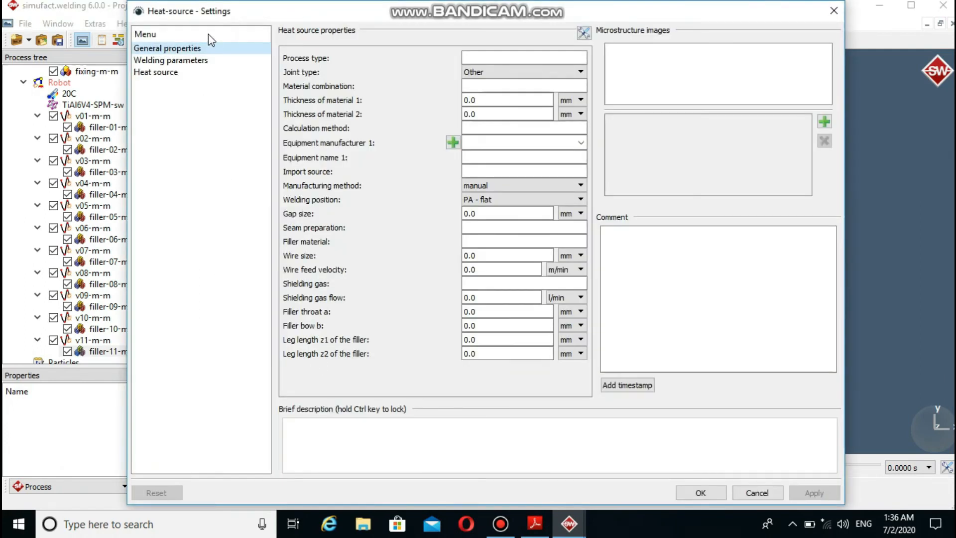
{"action": "left_click", "coordinate": [200, 60]}
{"action": "left_click", "coordinate": [388, 46]}
{"action": "type", "text": "05"}
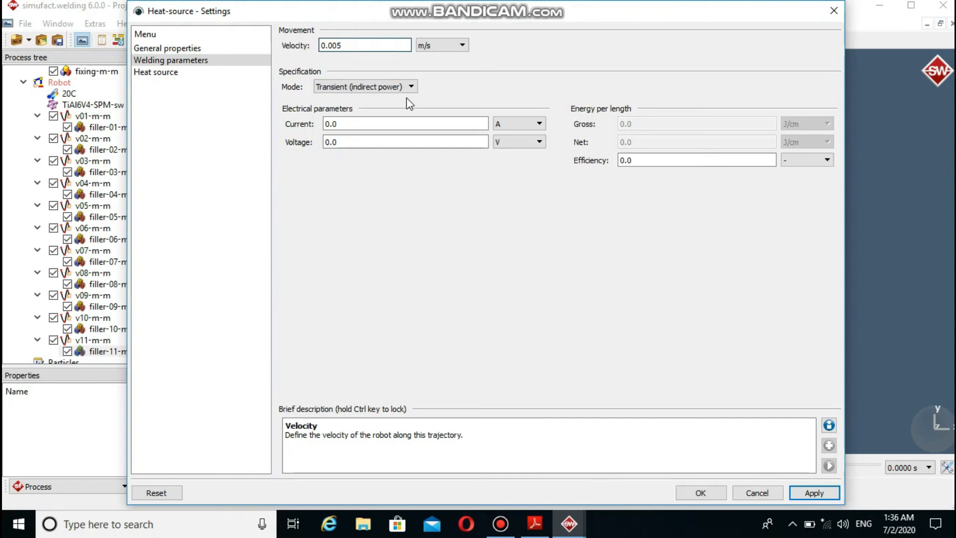
Set the heat source's mode to Transient (direct power) and disable both upramping and downramping.
{"action": "left_click", "coordinate": [391, 86]}
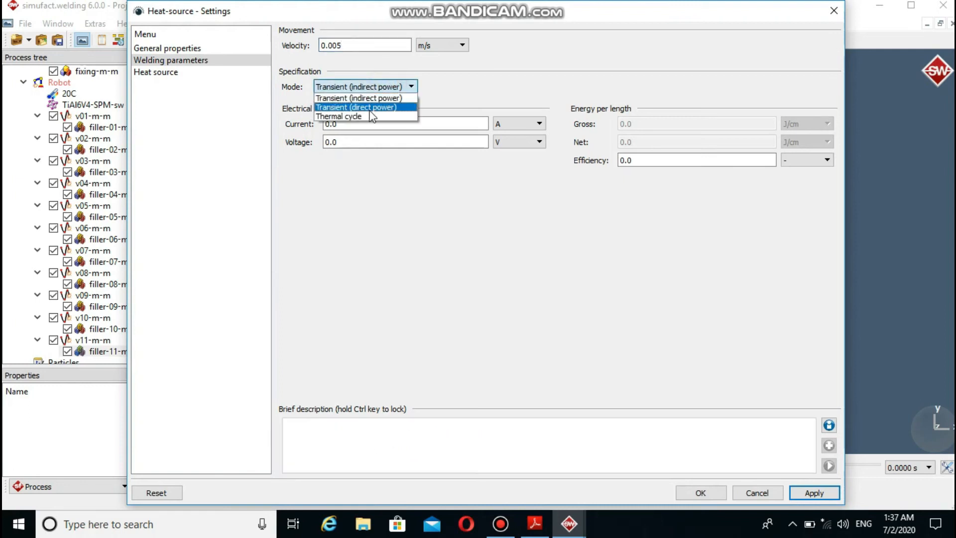
{"action": "left_click", "coordinate": [370, 109]}
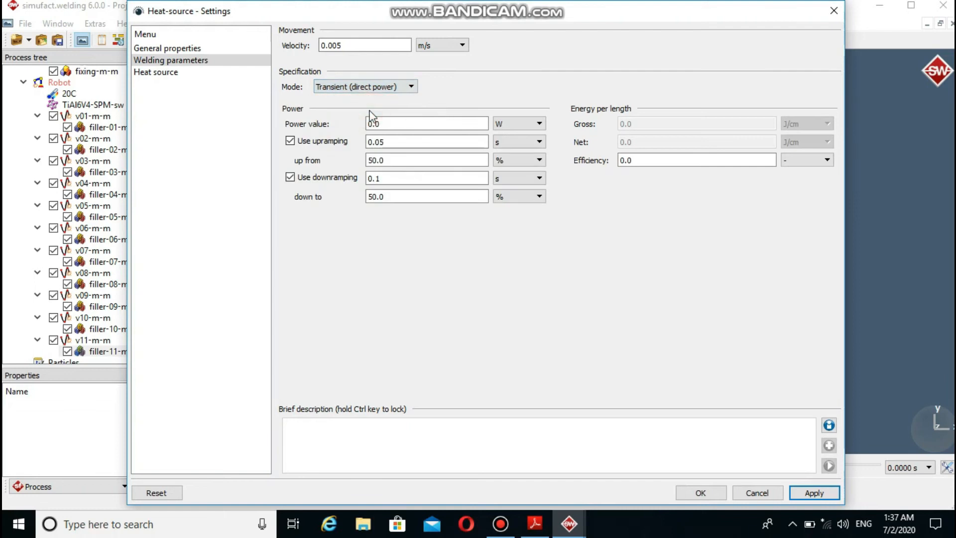
{"action": "left_click", "coordinate": [290, 141]}
{"action": "left_click", "coordinate": [289, 178]}
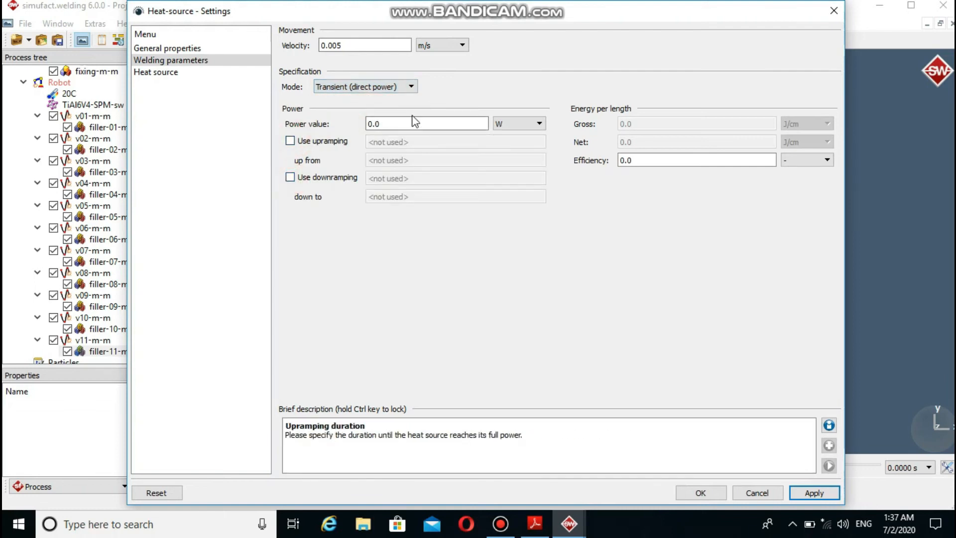
Set the heat source's power value to 1200 W and its efficiency to 0.6.
{"action": "left_click", "coordinate": [409, 122]}
{"action": "key", "text": "BackSpace"}
{"action": "key", "text": "BackSpace"}
{"action": "key", "text": "BackSpace"}
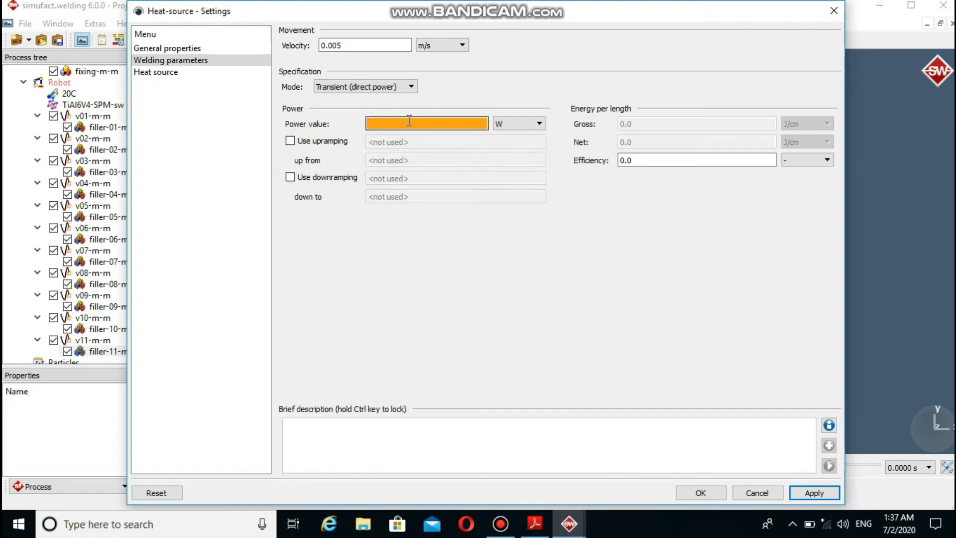
{"action": "type", "text": "1200"}
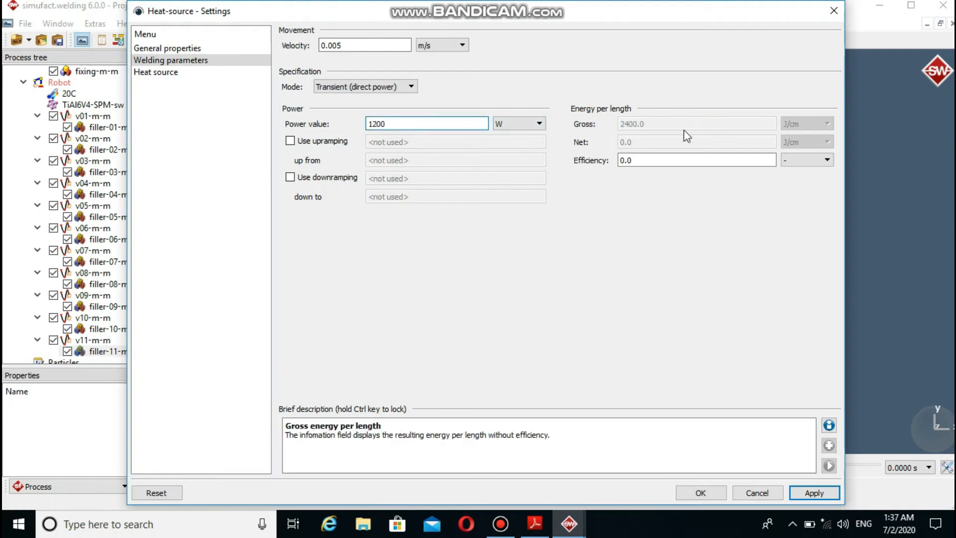
{"action": "left_click", "coordinate": [654, 159]}
{"action": "key", "text": "BackSpace"}
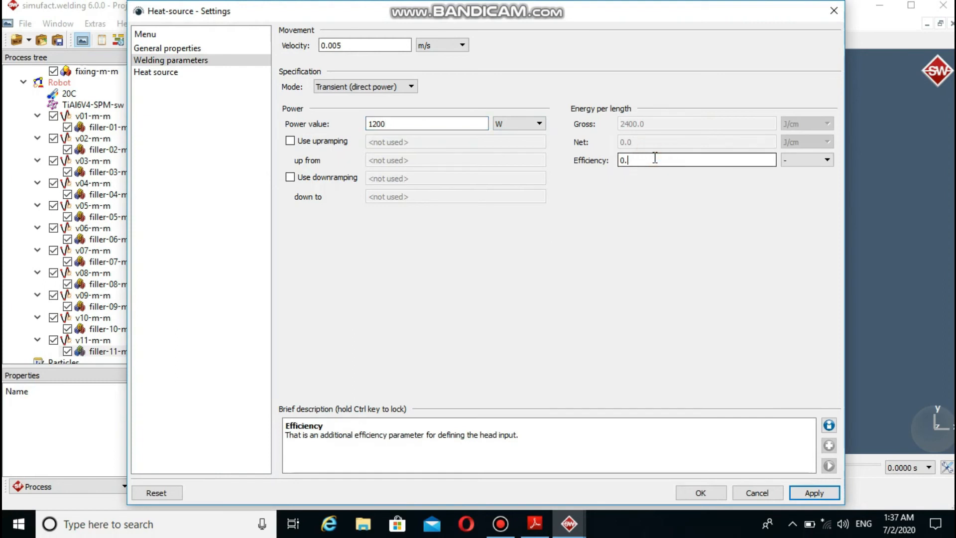
{"action": "type", "text": "6"}
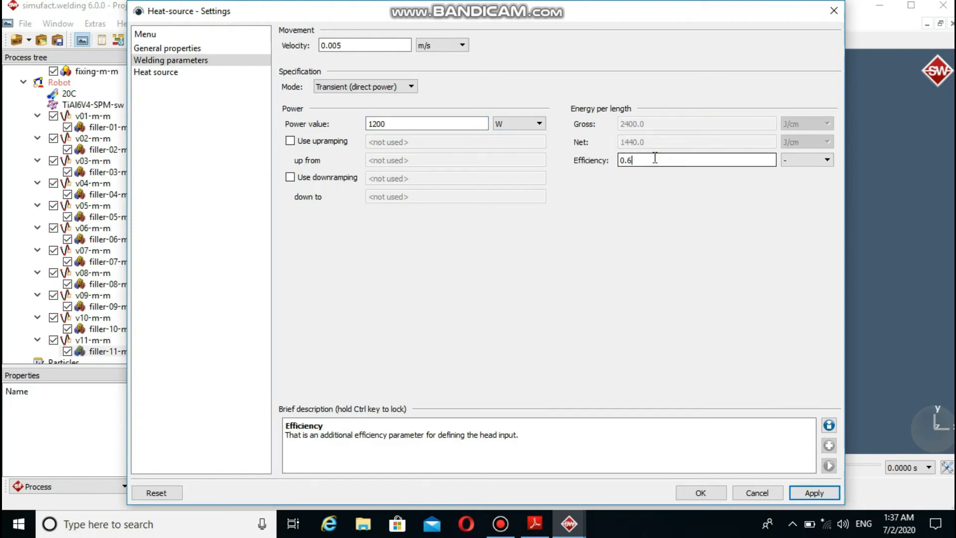
Choose Laser as the heat source's geometrical type and set all volumetric and surface dimensions to millimetres.
{"action": "left_click", "coordinate": [241, 71]}
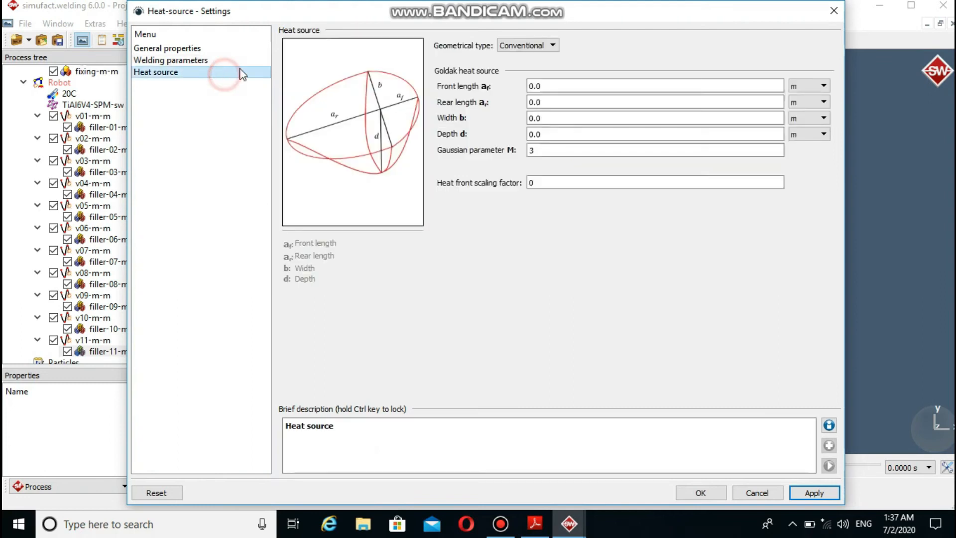
{"action": "left_click", "coordinate": [529, 50]}
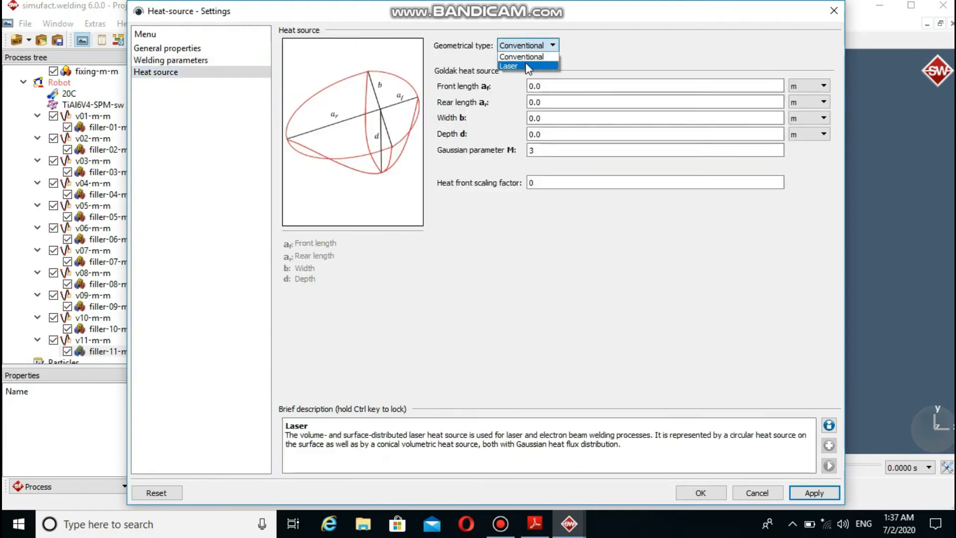
{"action": "left_click", "coordinate": [528, 67]}
{"action": "left_click", "coordinate": [808, 85]}
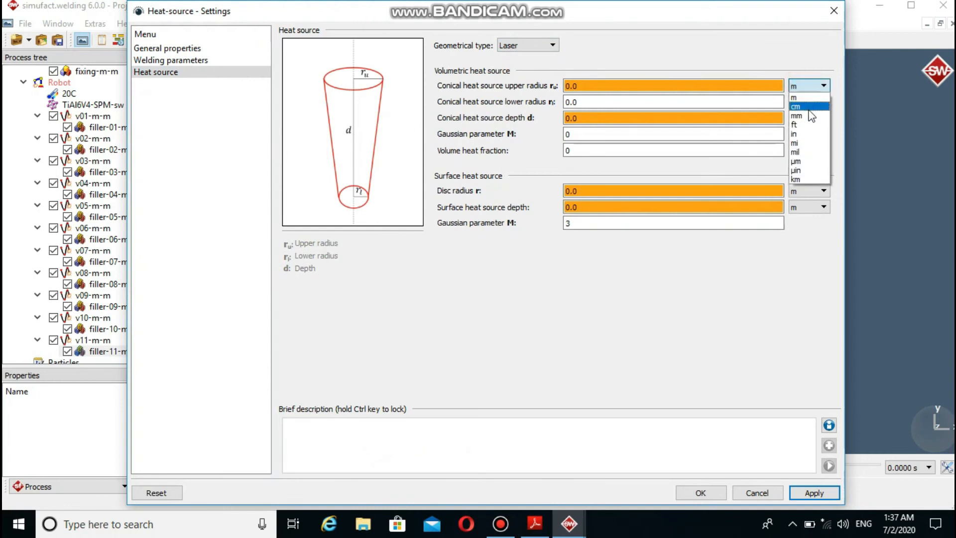
{"action": "left_click", "coordinate": [811, 115]}
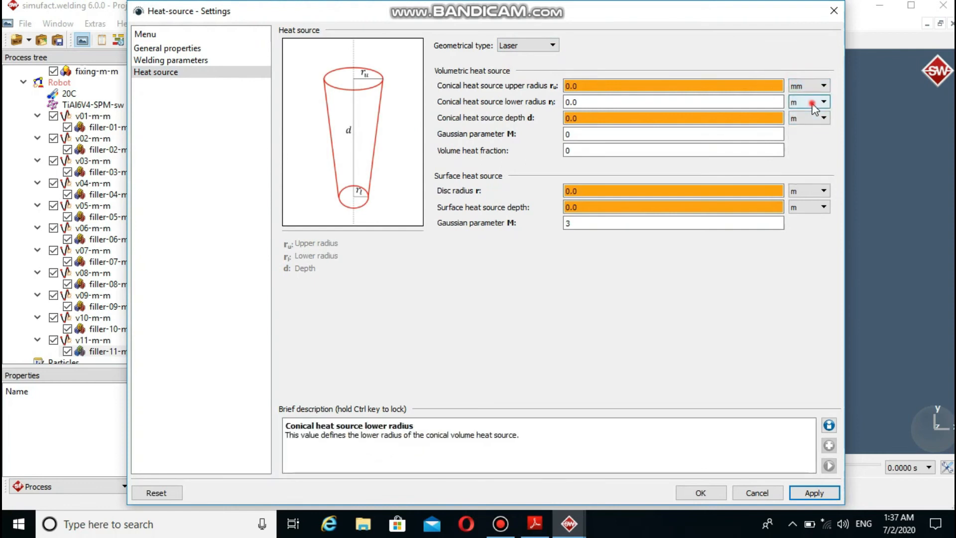
{"action": "left_click", "coordinate": [812, 103]}
{"action": "left_click", "coordinate": [807, 132]}
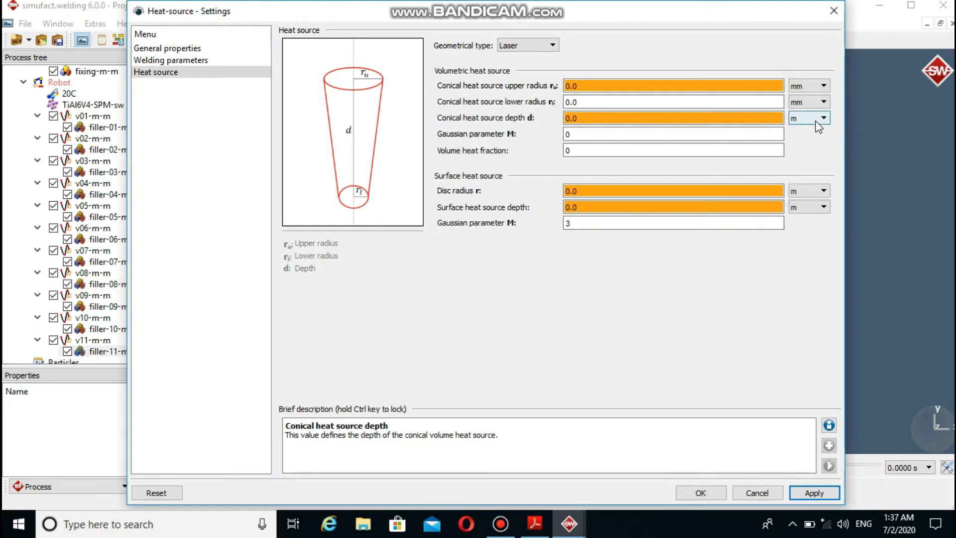
{"action": "left_click", "coordinate": [817, 121]}
{"action": "left_click", "coordinate": [809, 148]}
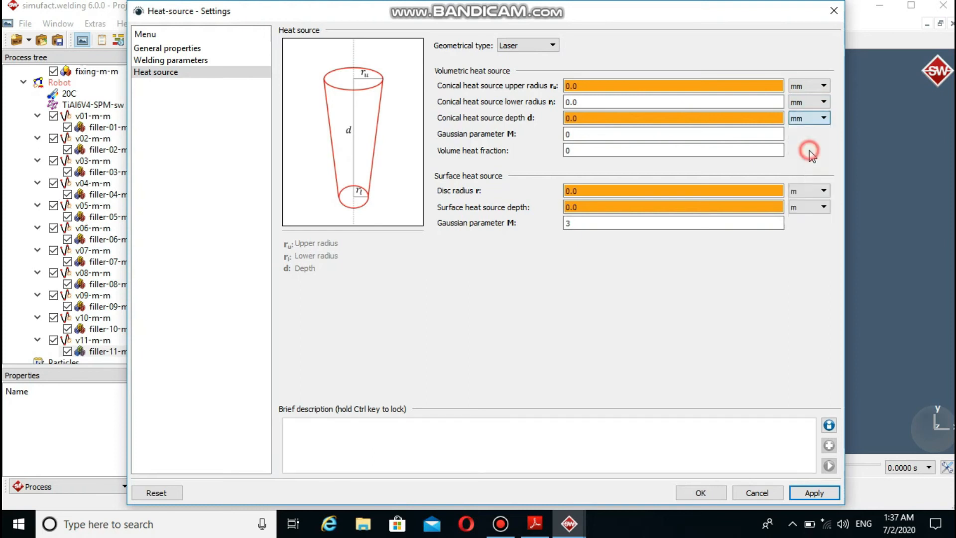
{"action": "left_click", "coordinate": [811, 195]}
{"action": "left_click", "coordinate": [808, 220]}
{"action": "left_click", "coordinate": [818, 209]}
{"action": "left_click", "coordinate": [810, 240]}
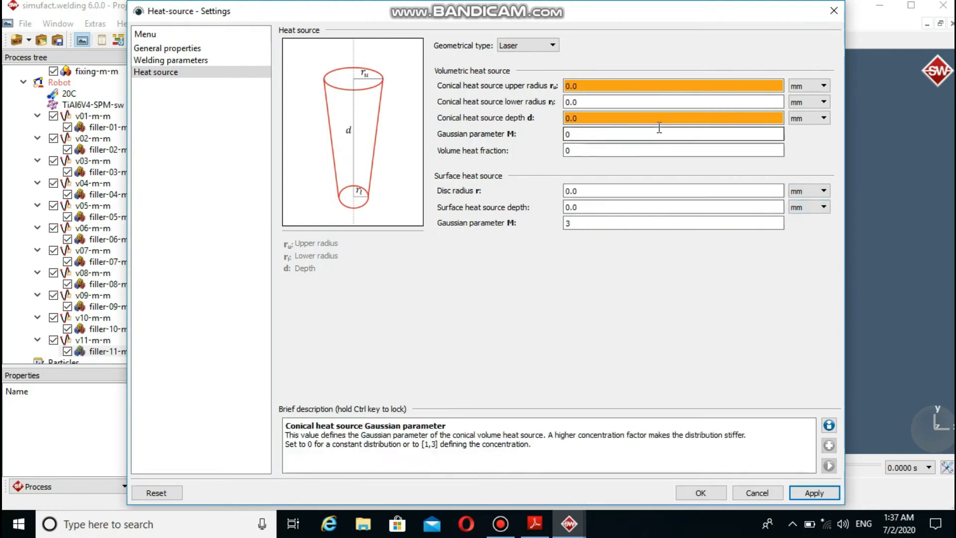
Set both the upper and lower radius of the conical heat source to 2.6 mm.
{"action": "left_click", "coordinate": [608, 88]}
{"action": "key", "text": "BackSpace"}
{"action": "key", "text": "BackSpace"}
{"action": "key", "text": "BackSpace"}
{"action": "type", "text": "2.6"}
{"action": "left_click", "coordinate": [602, 103]}
{"action": "key", "text": "BackSpace"}
{"action": "key", "text": "BackSpace"}
{"action": "key", "text": "BackSpace"}
{"action": "type", "text": "2.6"}
Set the conical heat source depth to 2.1 mm and the volume heat fraction to 1.
{"action": "left_click", "coordinate": [598, 114]}
{"action": "key", "text": "BackSpace"}
{"action": "key", "text": "BackSpace"}
{"action": "key", "text": "BackSpace"}
{"action": "type", "text": "2.1"}
{"action": "left_click", "coordinate": [587, 148]}
{"action": "key", "text": "BackSpace"}
{"action": "type", "text": "1"}
Set the surface heat source's disc radius to 3 mm and depth to 0.1 mm, and accept the heat source settings.
{"action": "left_click", "coordinate": [583, 188]}
{"action": "key", "text": "BackSpace"}
{"action": "key", "text": "BackSpace"}
{"action": "key", "text": "BackSpace"}
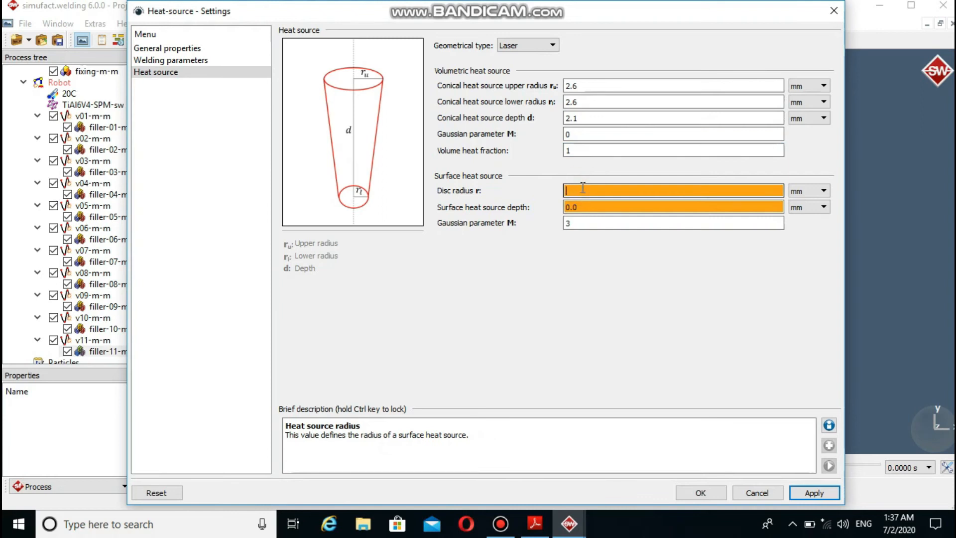
{"action": "type", "text": "3"}
{"action": "left_click", "coordinate": [588, 208]}
{"action": "key", "text": "BackSpace"}
{"action": "type", "text": "1"}
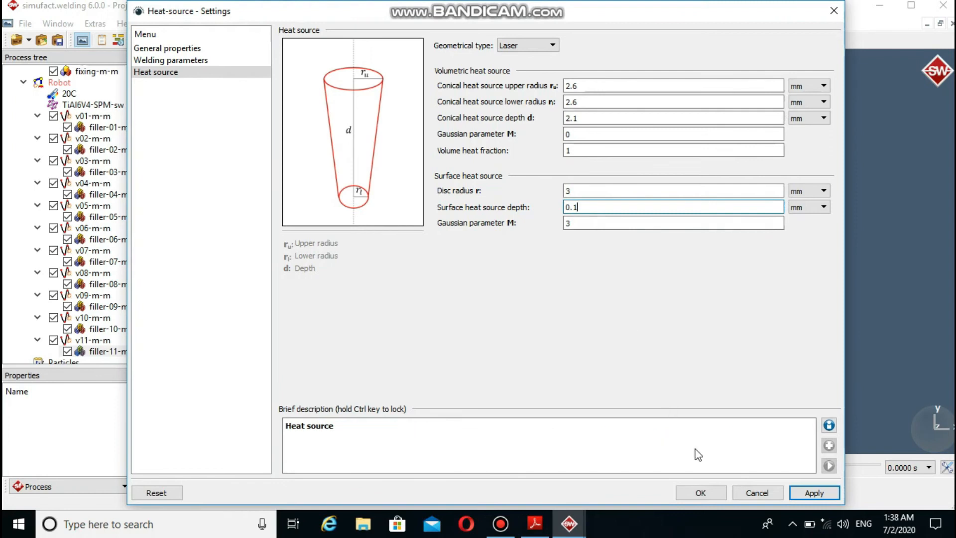
{"action": "left_click", "coordinate": [700, 493]}
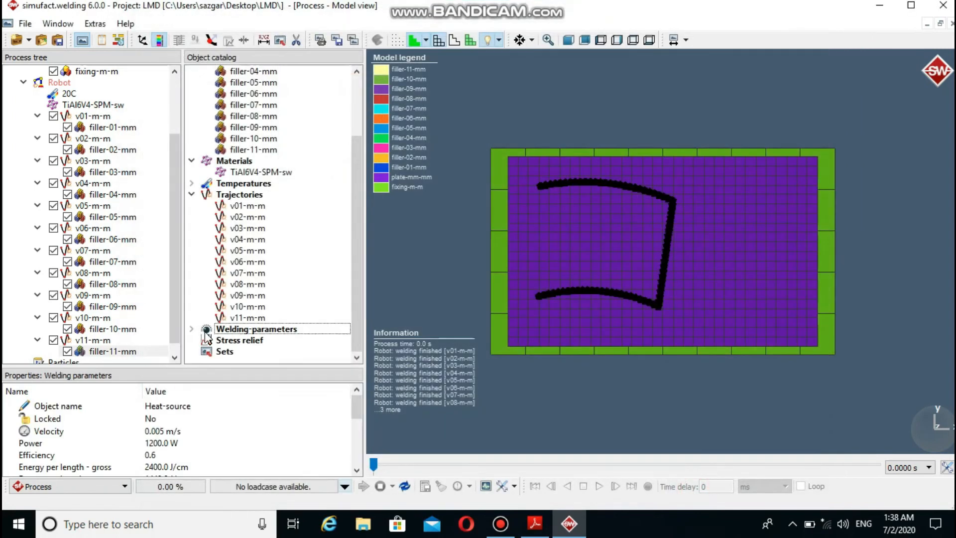
Assign the new Heat-source parameter set to the robot so it applies to all trajectories.
{"action": "left_click", "coordinate": [191, 329]}
{"action": "left_click", "coordinate": [251, 340]}
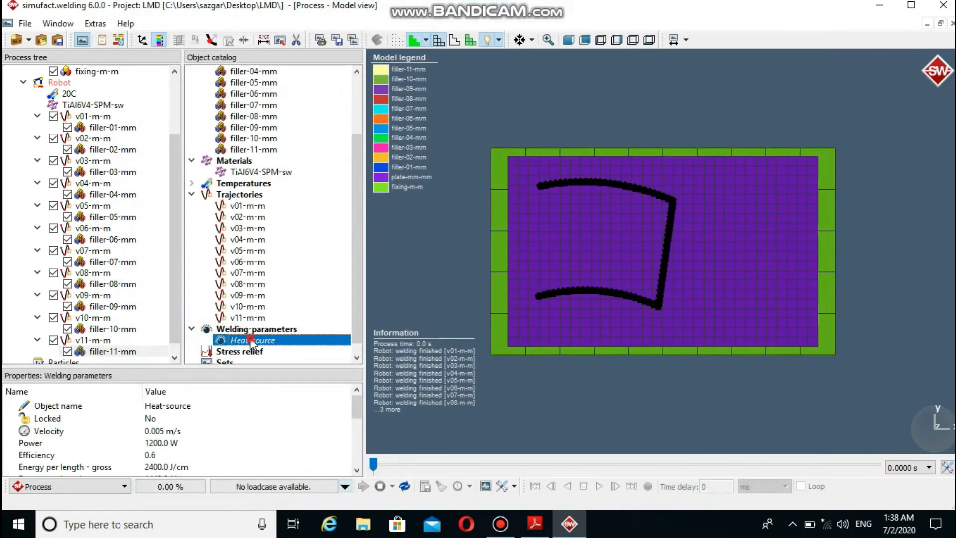
{"action": "left_click_drag", "start_coordinate": [145, 144], "coordinate": [100, 82]}
{"action": "left_click", "coordinate": [564, 307]}
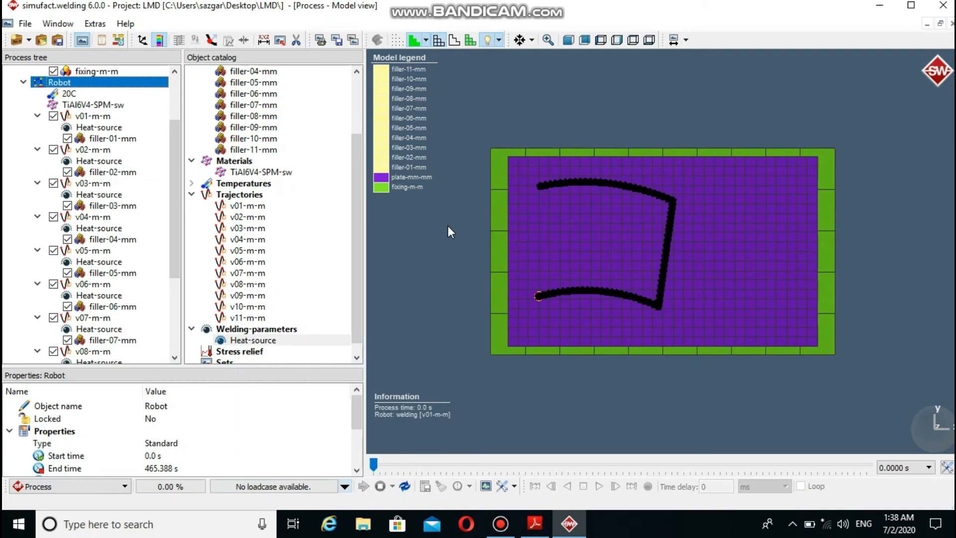
Adjust the robot's trajectory timings so that v01-m-m has an end time of 67.308 s, and accept the settings.
{"action": "double_click", "coordinate": [102, 84]}
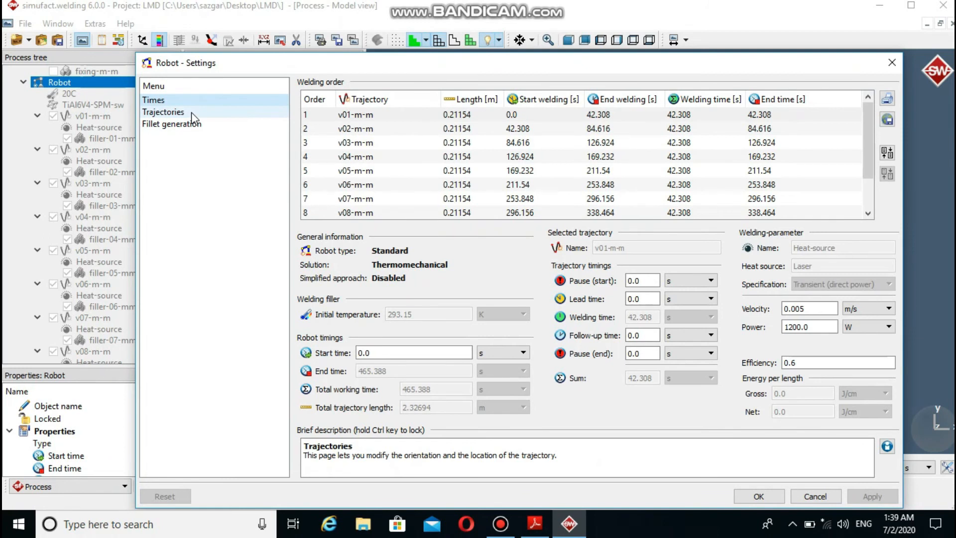
{"action": "left_click", "coordinate": [382, 202]}
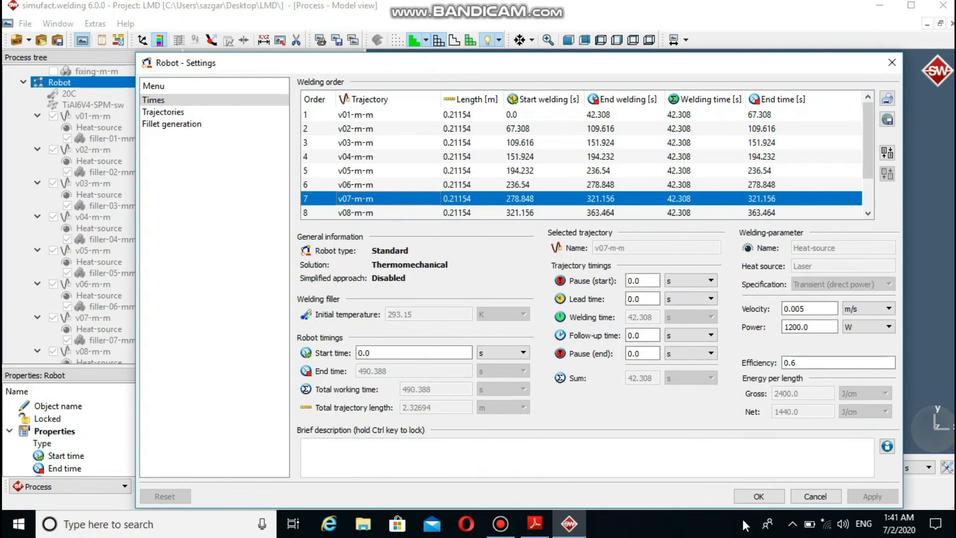
{"action": "left_click", "coordinate": [759, 496]}
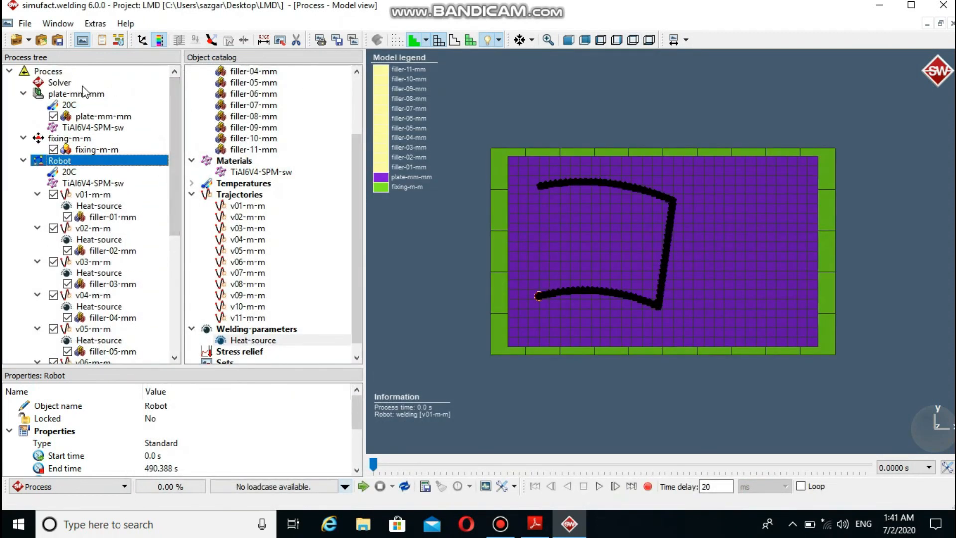
Disable high-end contact separation in the solver properties and enable parallelization with 4 domains and 4 cores per domain.
{"action": "double_click", "coordinate": [59, 82]}
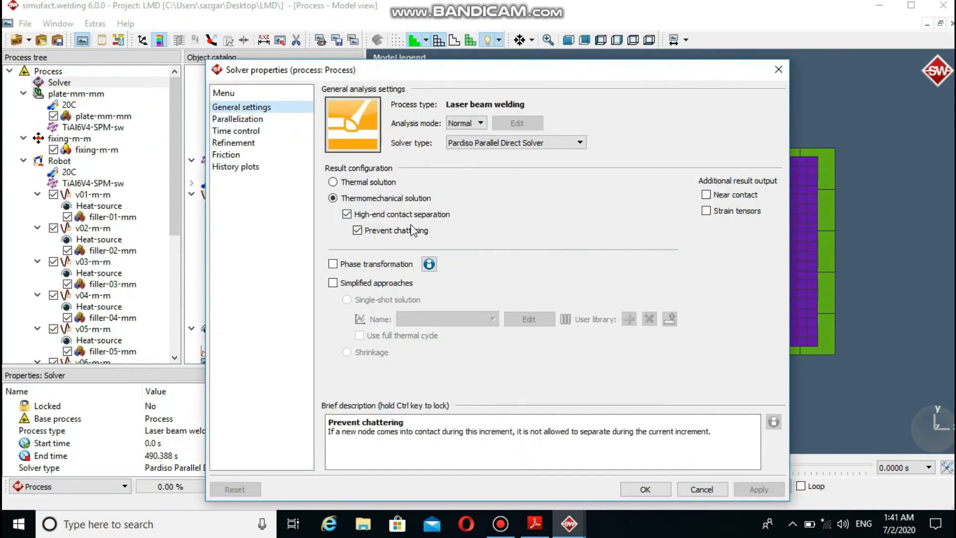
{"action": "left_click", "coordinate": [347, 214]}
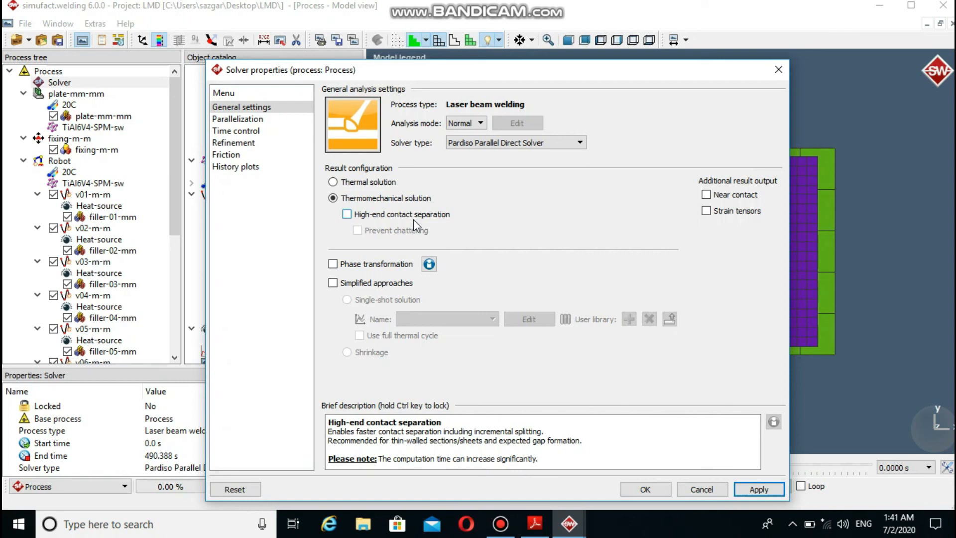
{"action": "left_click", "coordinate": [250, 122]}
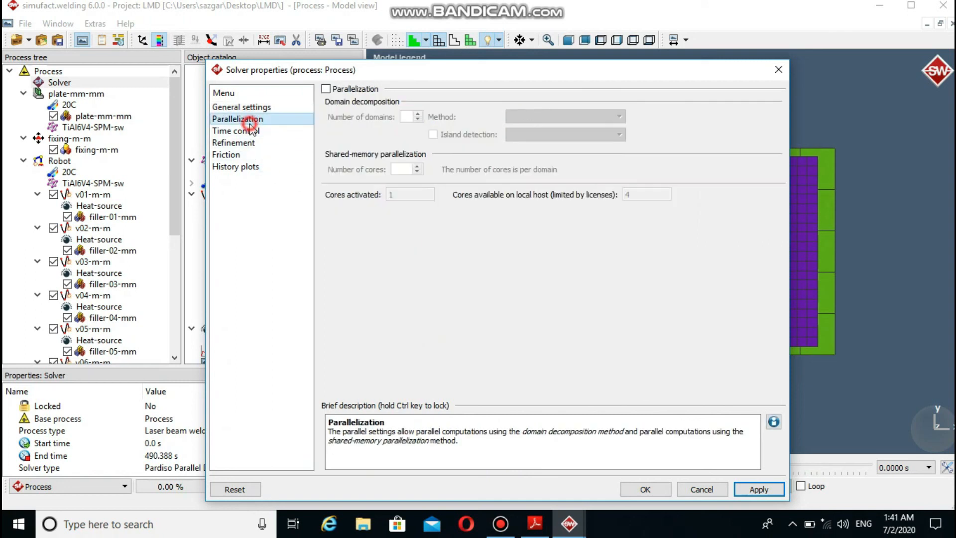
{"action": "left_click", "coordinate": [326, 88]}
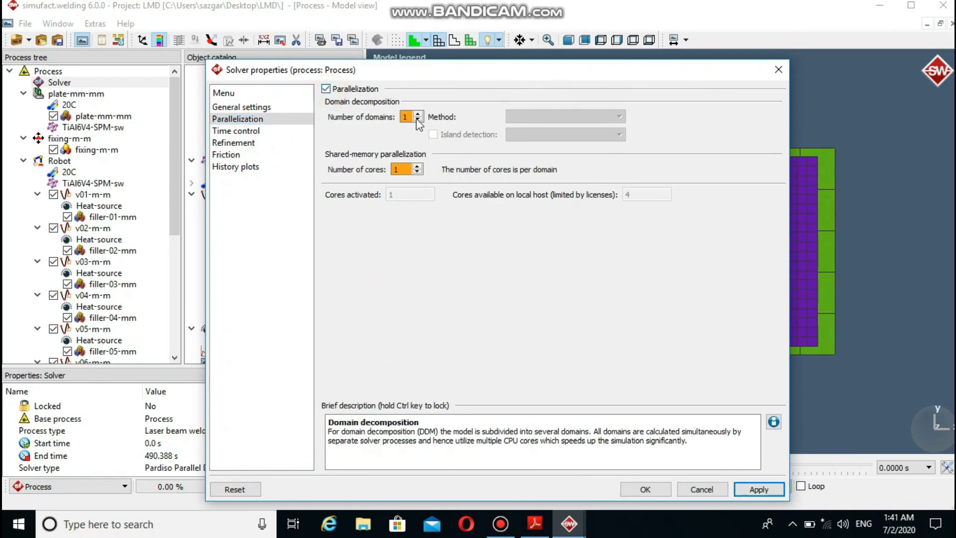
{"action": "left_click", "coordinate": [419, 115]}
{"action": "left_click", "coordinate": [420, 115]}
{"action": "left_click", "coordinate": [419, 115]}
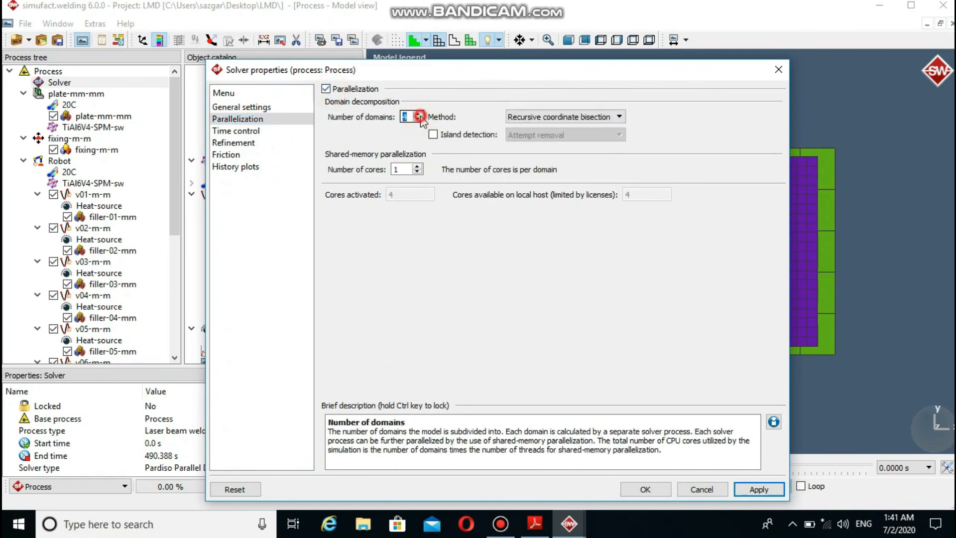
{"action": "left_click", "coordinate": [418, 167]}
{"action": "left_click", "coordinate": [418, 167]}
{"action": "left_click", "coordinate": [418, 167]}
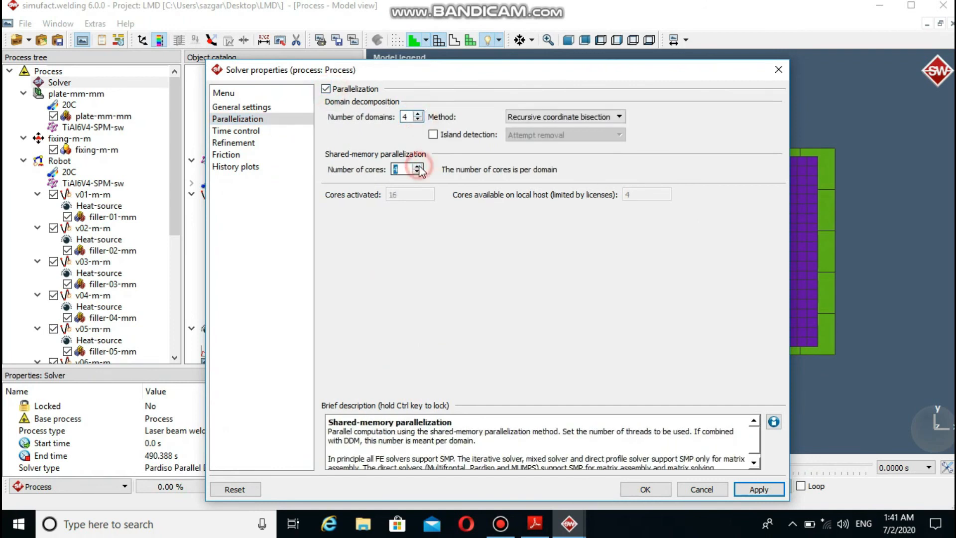
Set the analysis end time to 800 s and the mechanical solution to every 3rd thermal increment during welding.
{"action": "left_click", "coordinate": [277, 131]}
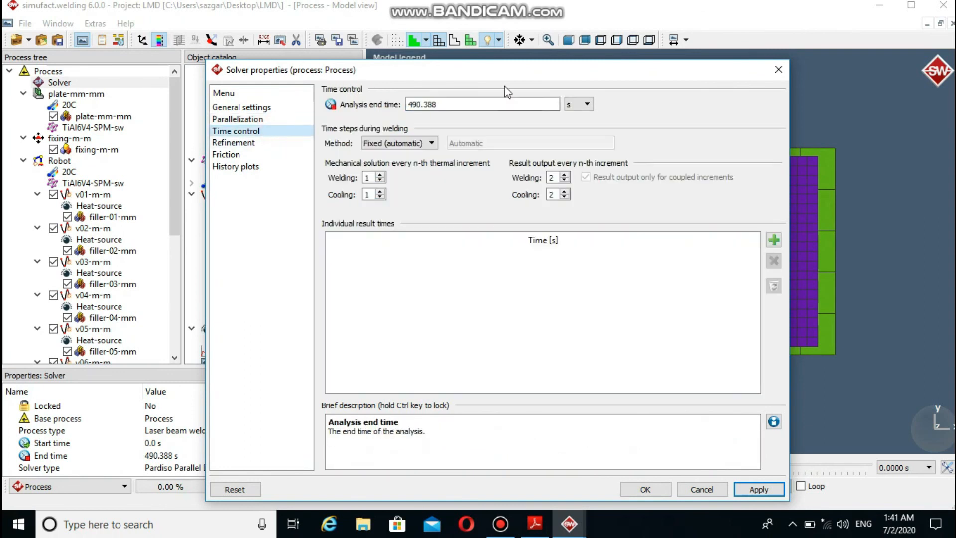
{"action": "left_click", "coordinate": [465, 103]}
{"action": "key", "text": "BackSpace"}
{"action": "key", "text": "BackSpace"}
{"action": "key", "text": "BackSpace"}
{"action": "key", "text": "BackSpace"}
{"action": "key", "text": "BackSpace"}
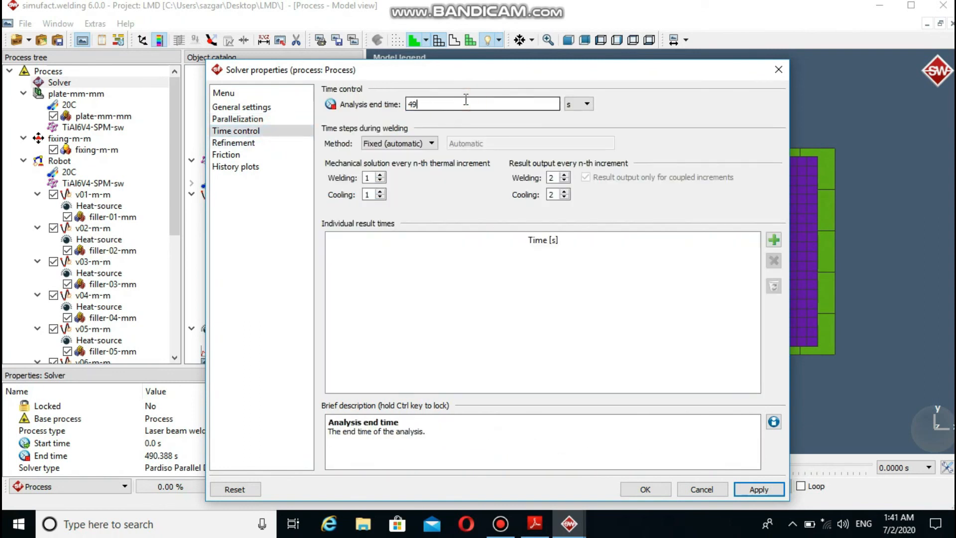
{"action": "key", "text": "BackSpace"}
{"action": "key", "text": "BackSpace"}
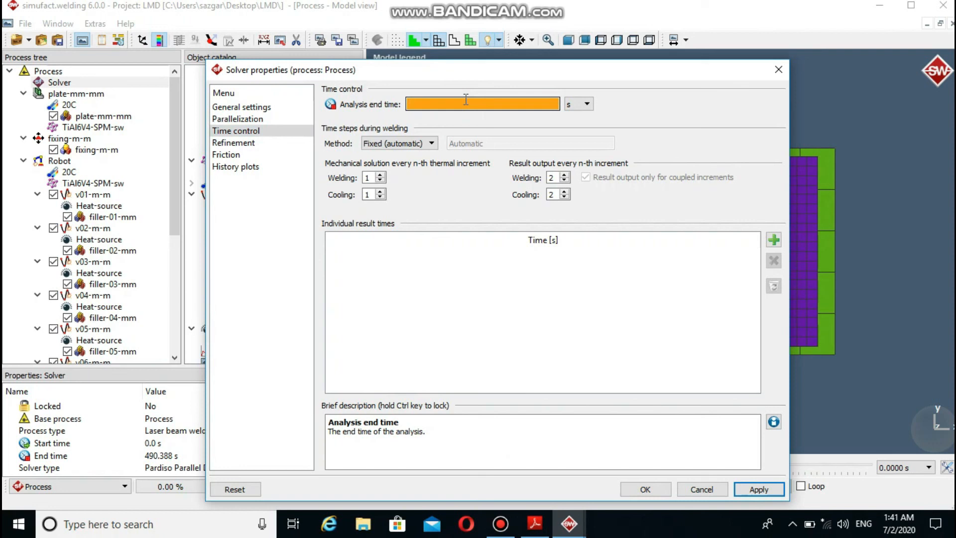
{"action": "type", "text": "800"}
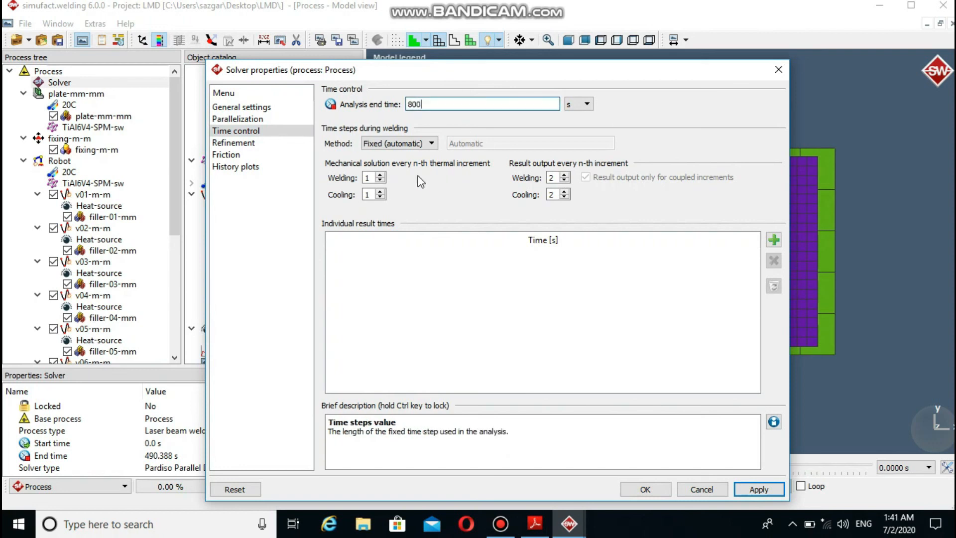
{"action": "double_click", "coordinate": [368, 178]}
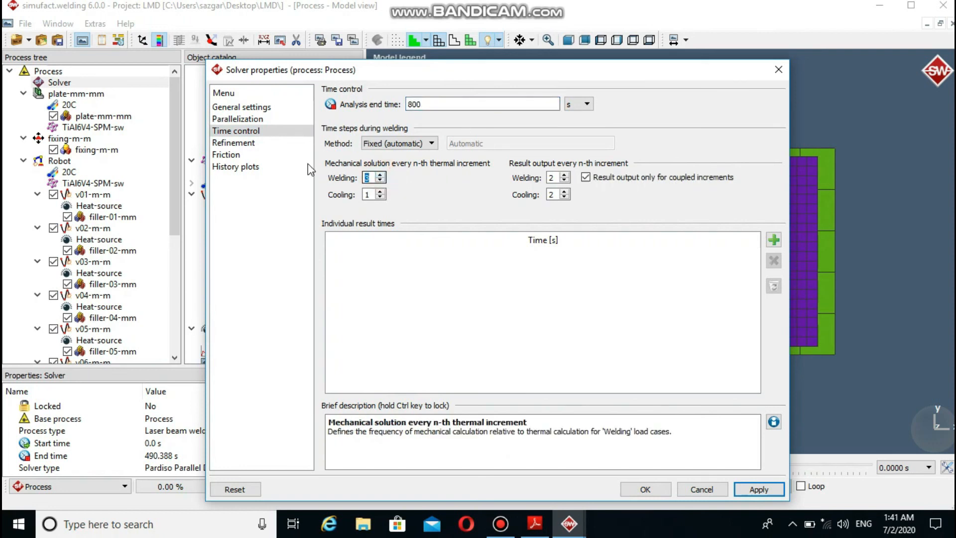
Check the solver's friction settings, accept the solver properties and start the simulation.
{"action": "left_click", "coordinate": [273, 155]}
{"action": "left_click", "coordinate": [648, 491]}
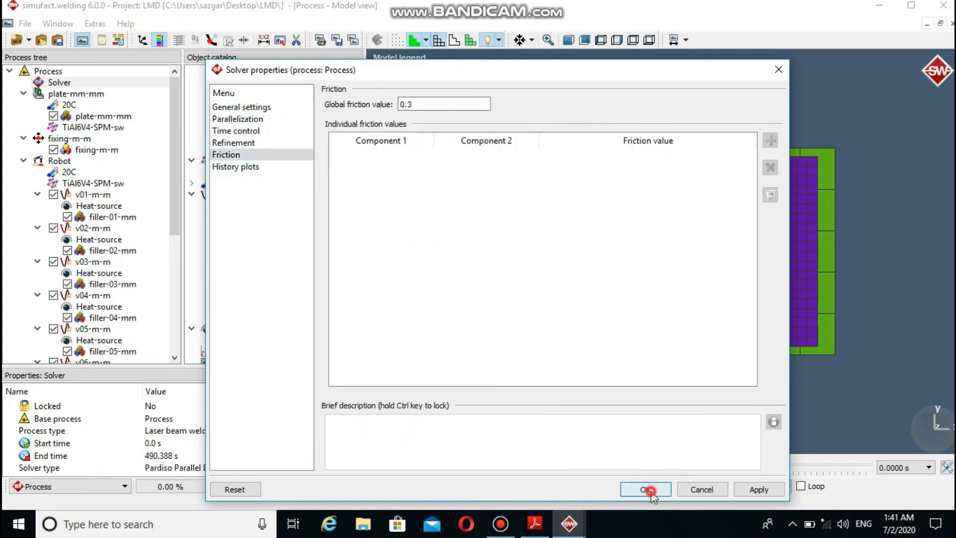
{"action": "left_click", "coordinate": [361, 486]}
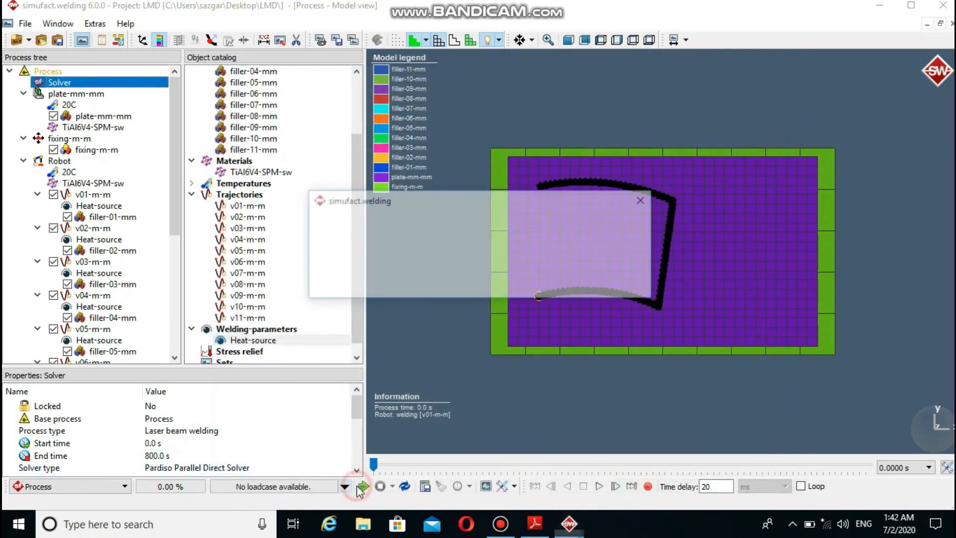